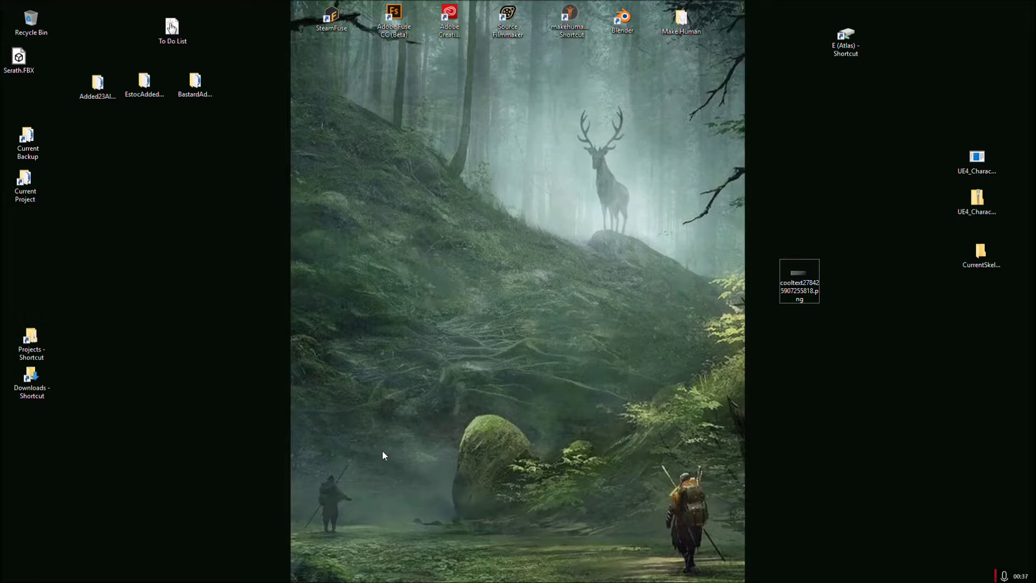
Switch to the Epic Games Launcher and check the library for an installed 4.19.0 engine version.
{"action": "mouse_move", "coordinate": [389, 581]}
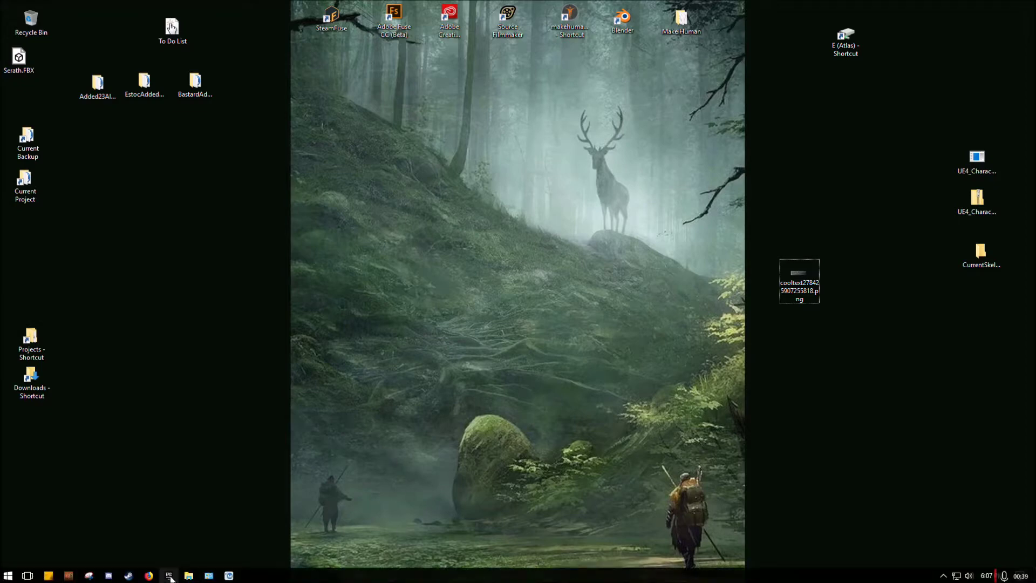
{"action": "left_click", "coordinate": [169, 575]}
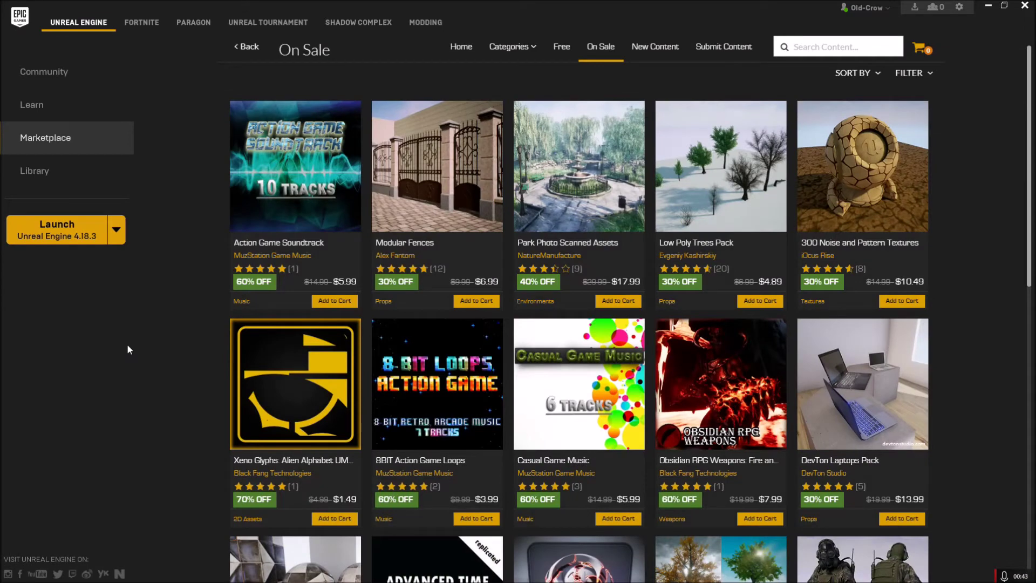
{"action": "left_click", "coordinate": [68, 178]}
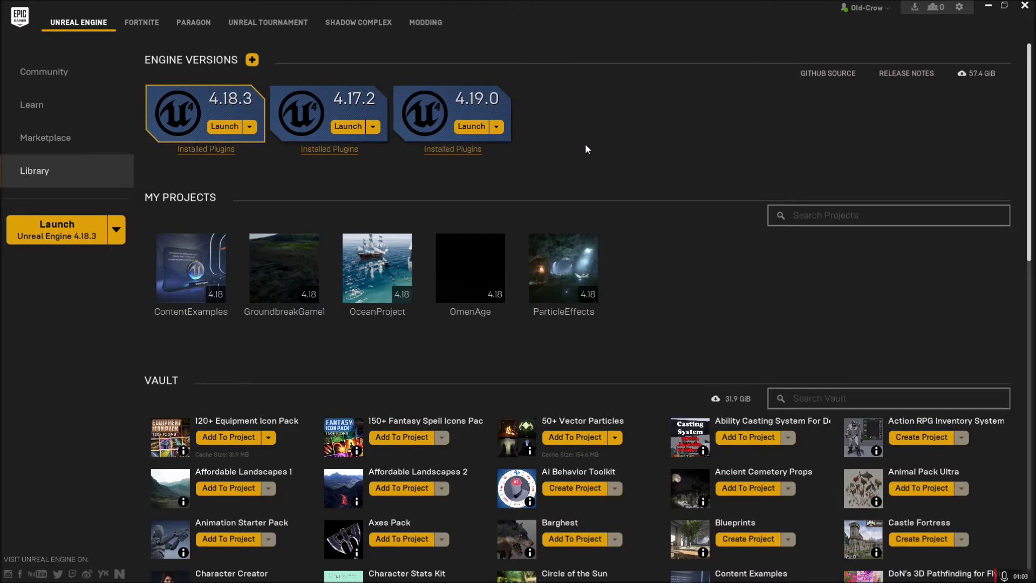
{"action": "mouse_move", "coordinate": [512, 141]}
{"action": "mouse_move", "coordinate": [438, 107]}
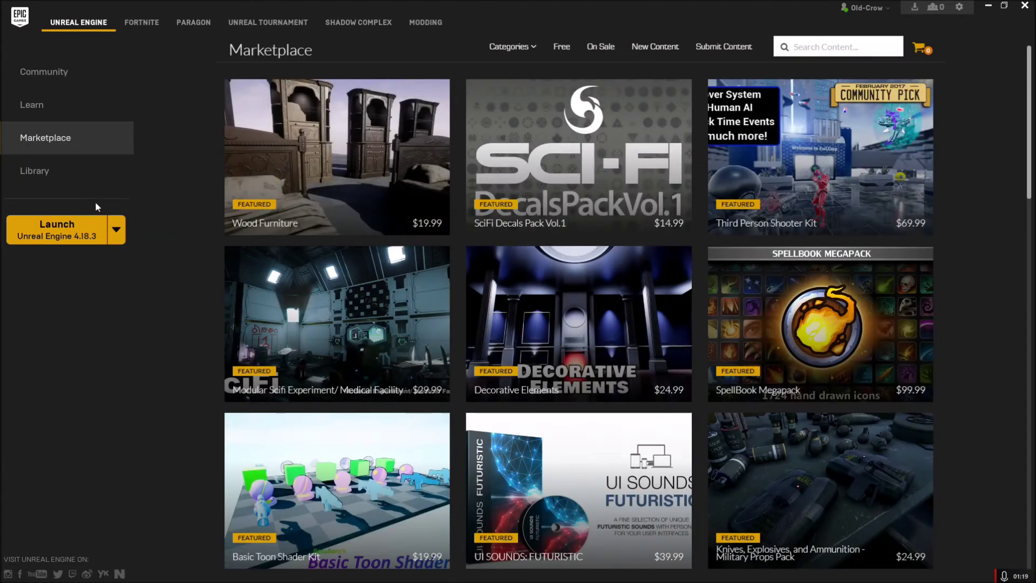
Browse the free Paragon character packs in the Unreal Engine Marketplace.
{"action": "left_click", "coordinate": [561, 54]}
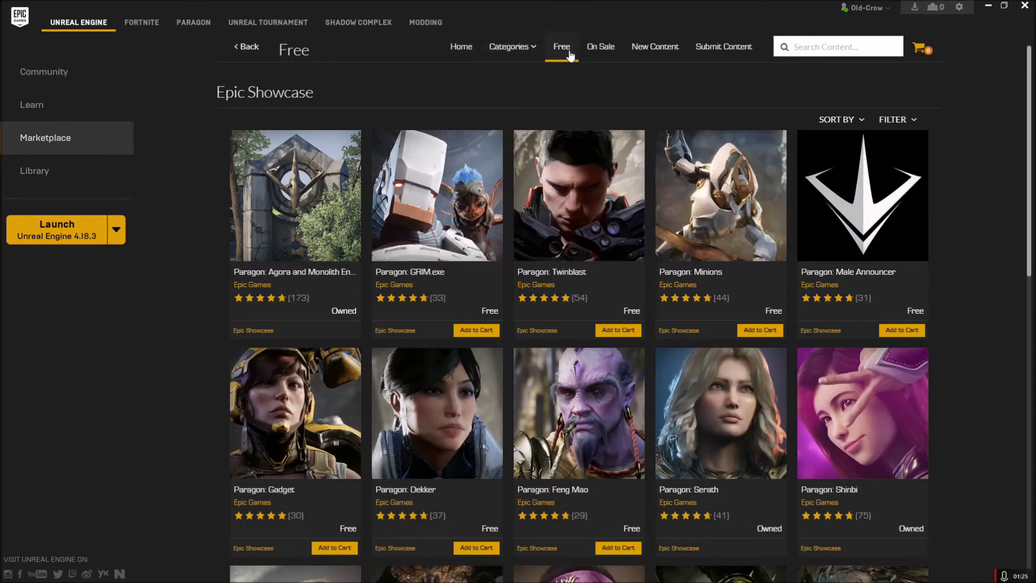
{"action": "scroll", "coordinate": [294, 419], "scroll_direction": "down", "scroll_amount": 4}
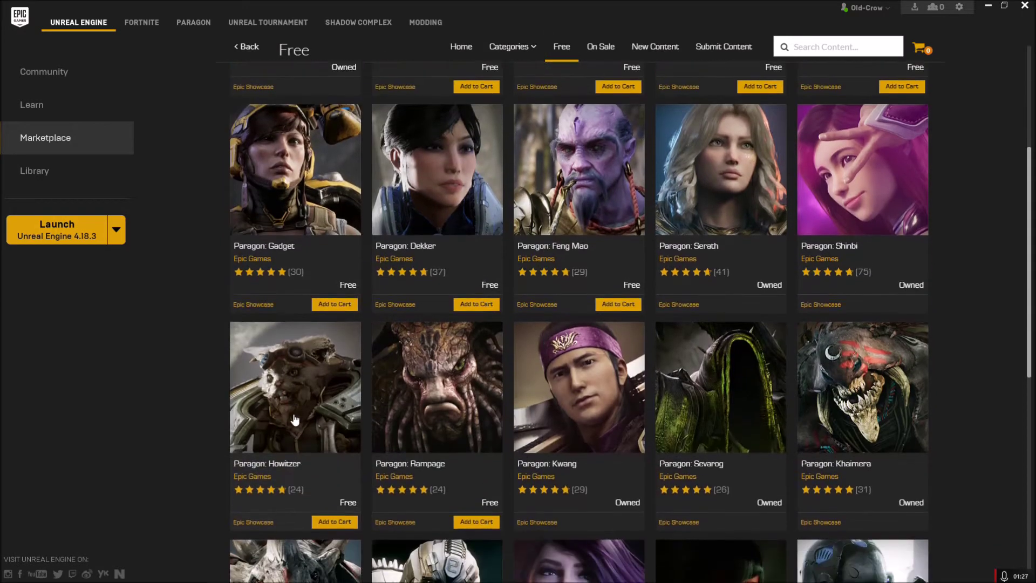
{"action": "scroll", "coordinate": [348, 420], "scroll_direction": "down", "scroll_amount": 7}
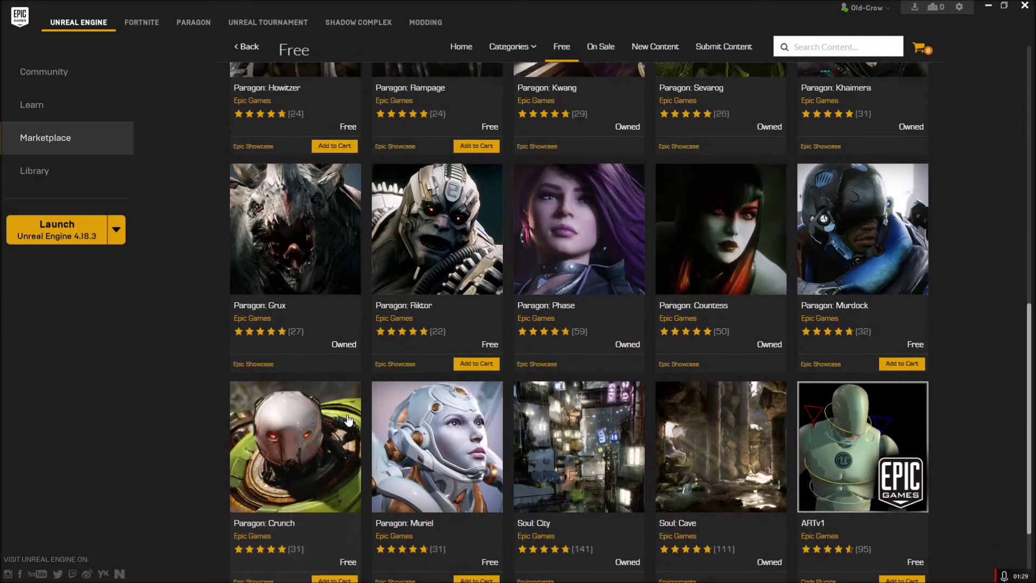
{"action": "scroll", "coordinate": [218, 339], "scroll_direction": "up", "scroll_amount": 2}
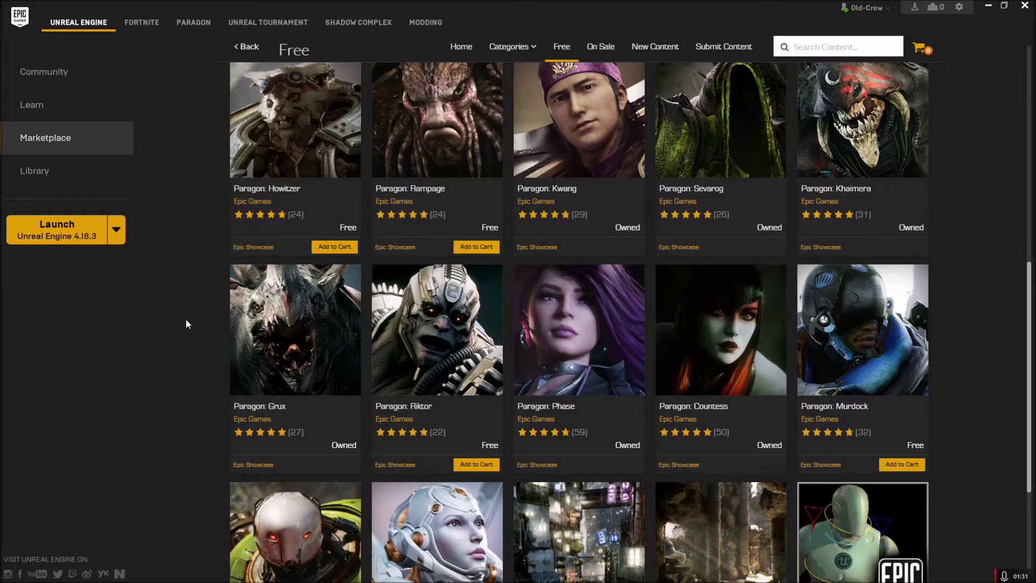
{"action": "scroll", "coordinate": [186, 319], "scroll_direction": "up", "scroll_amount": 3}
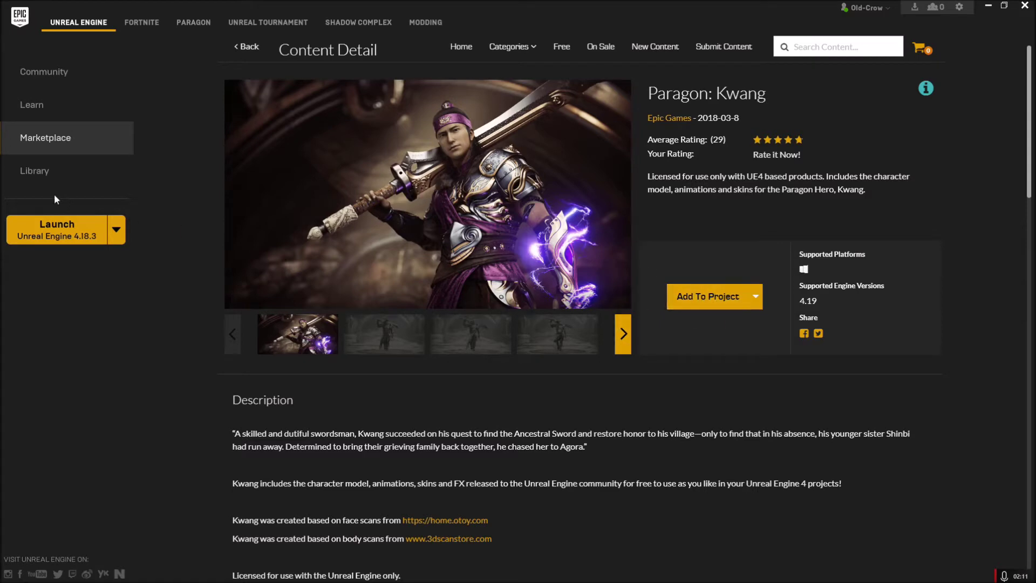
Launch Unreal Engine 4.19.0 from the library and minimize the launcher.
{"action": "left_click", "coordinate": [38, 184]}
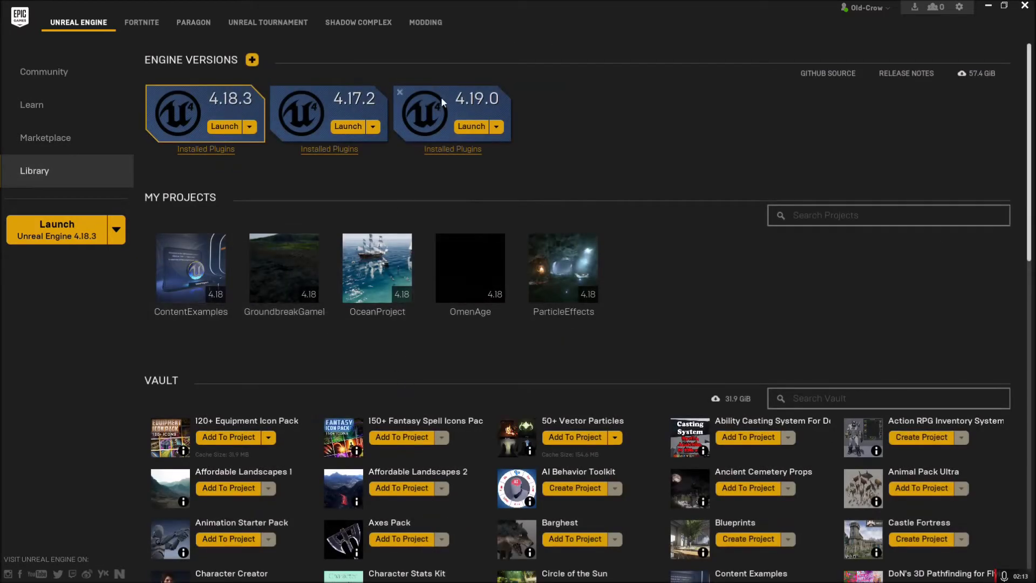
{"action": "left_click", "coordinate": [472, 127]}
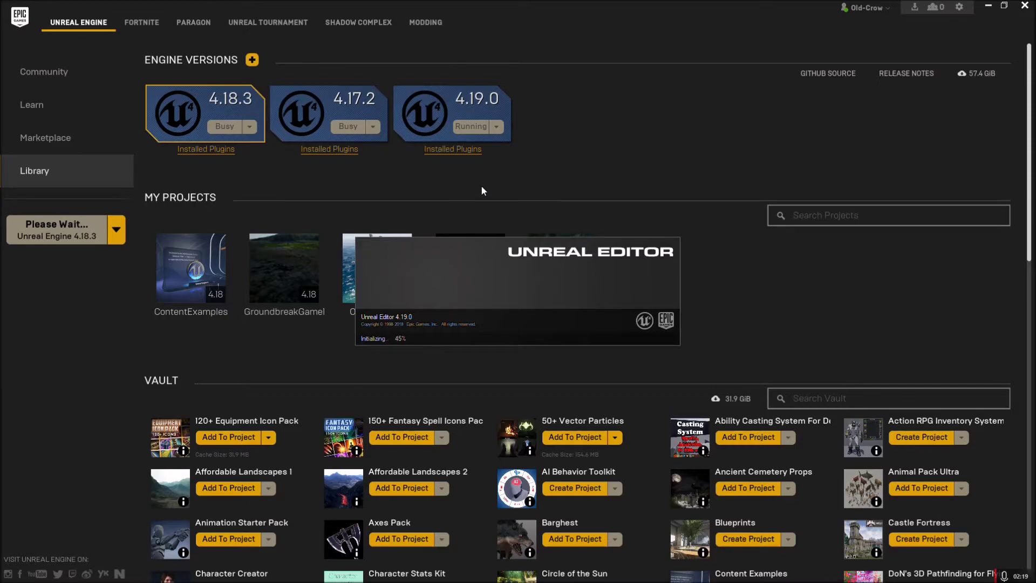
{"action": "left_click", "coordinate": [988, 5]}
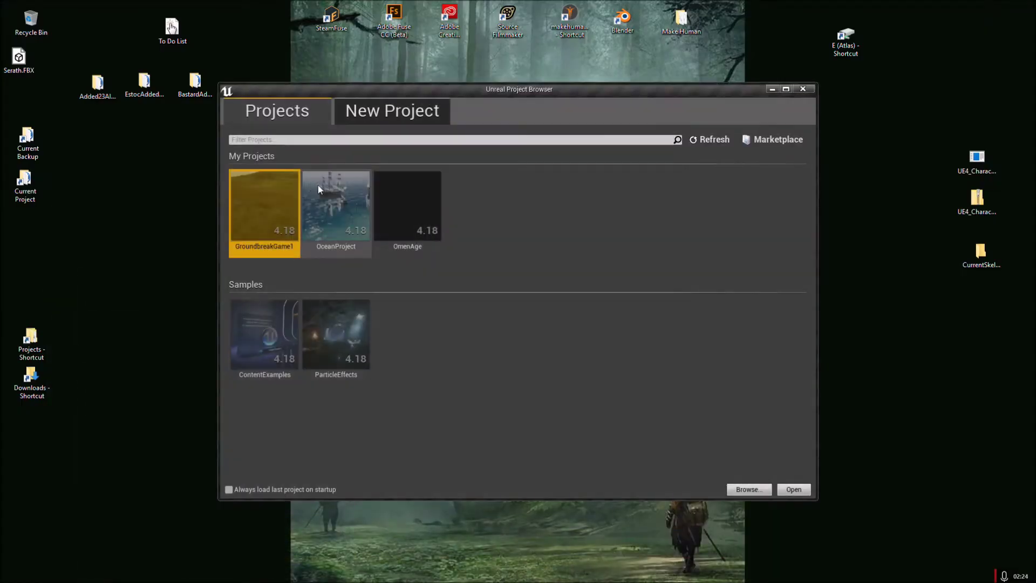
Create a Third Person Blueprint project with starter content, named ParagonTutorial2, in D:\U4E\Projects.
{"action": "left_click", "coordinate": [399, 115]}
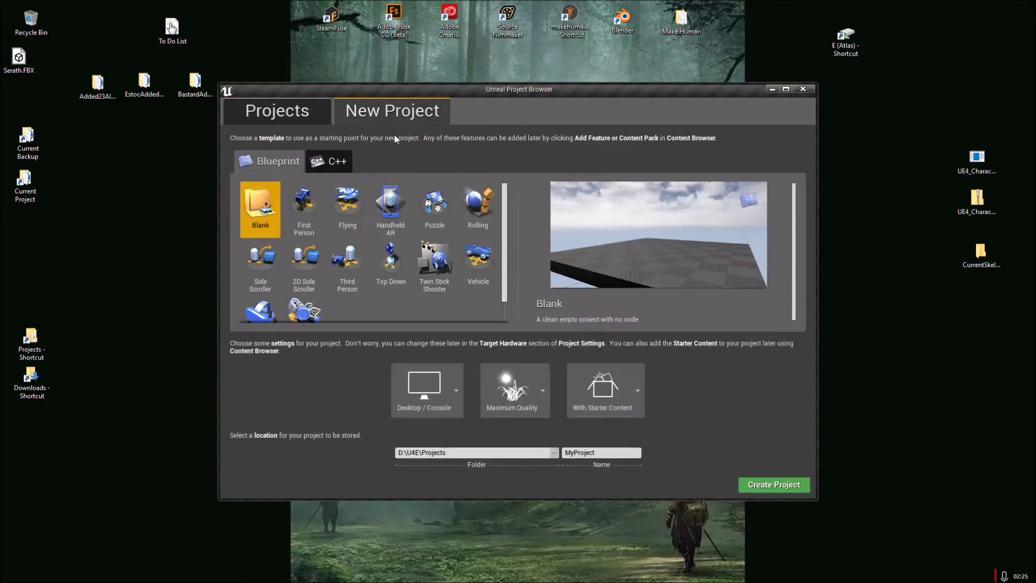
{"action": "left_click", "coordinate": [362, 293]}
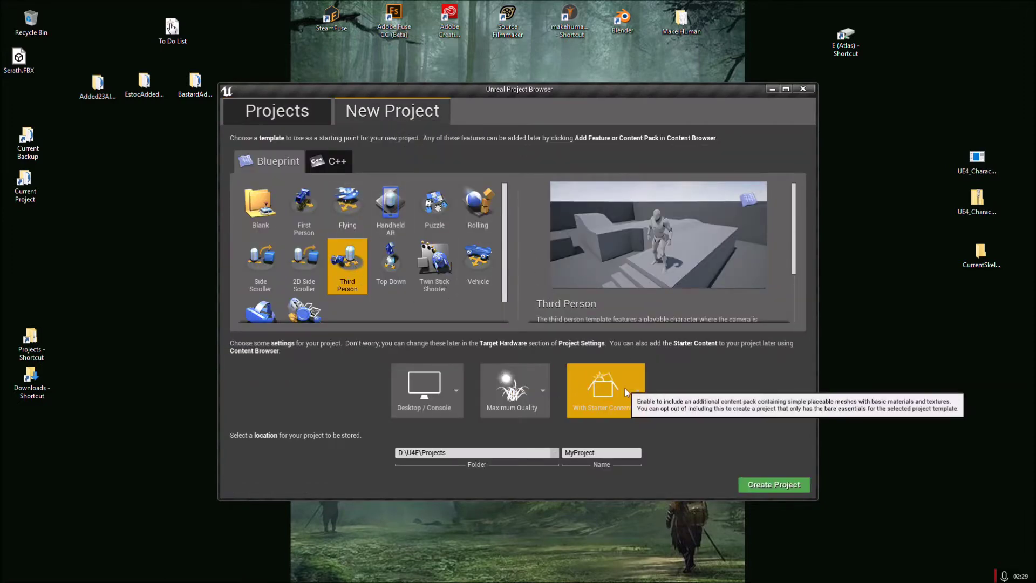
{"action": "left_click", "coordinate": [601, 452]}
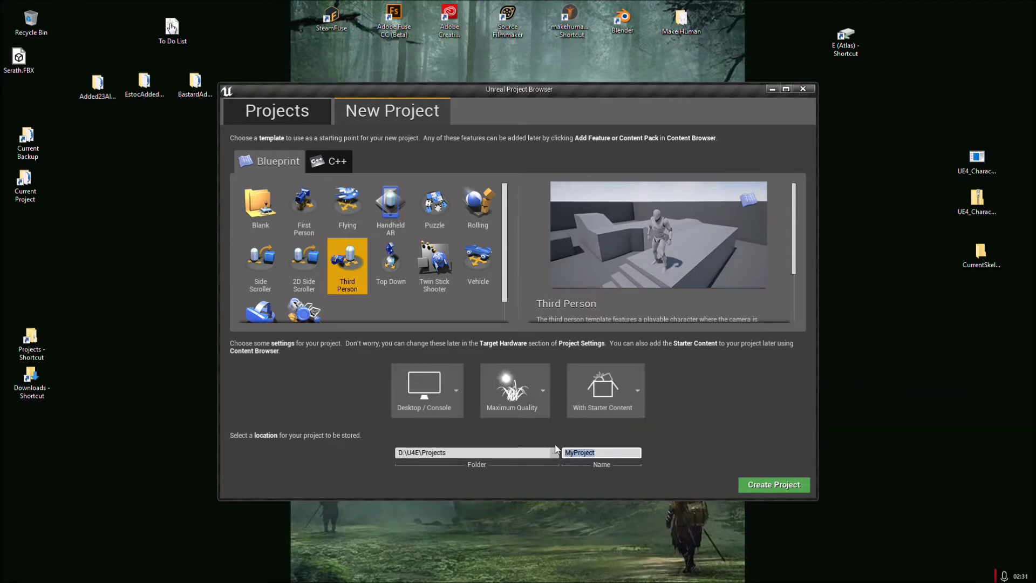
{"action": "type", "text": "ParagonA"}
{"action": "key", "text": "BackSpace"}
{"action": "type", "text": "Tutorial2"}
{"action": "left_click", "coordinate": [784, 488]}
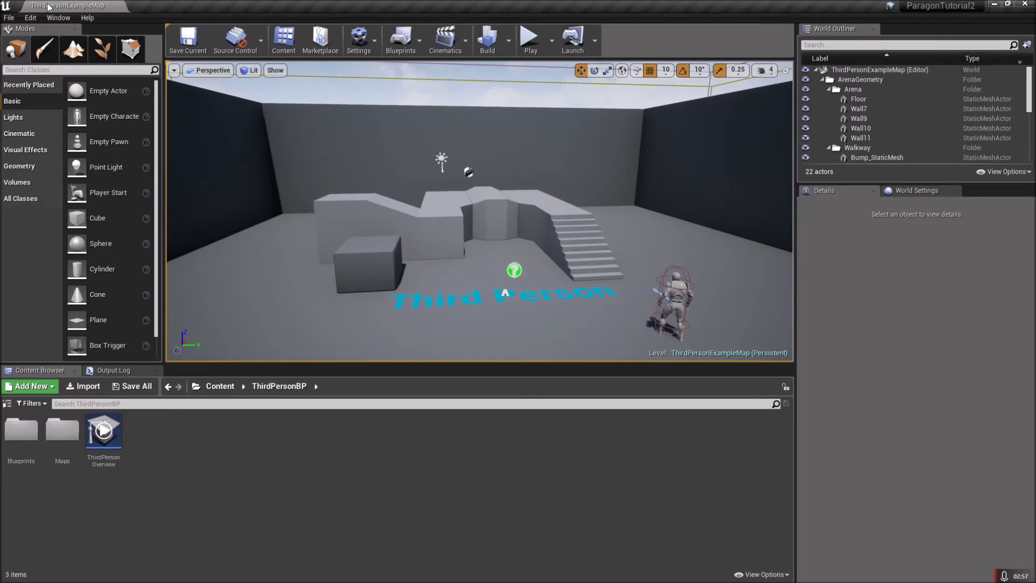
{"action": "left_click", "coordinate": [8, 18]}
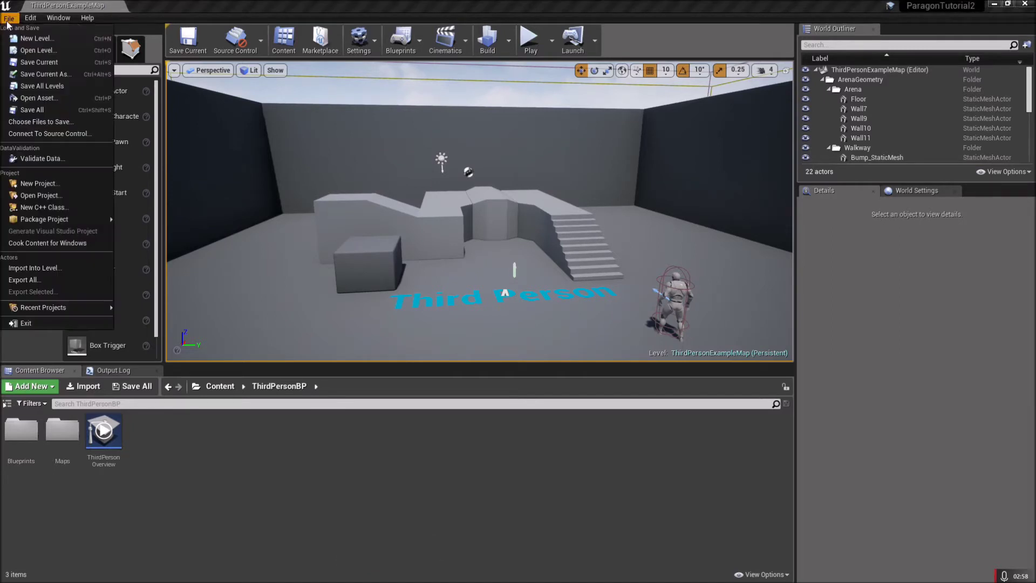
{"action": "left_click", "coordinate": [992, 5]}
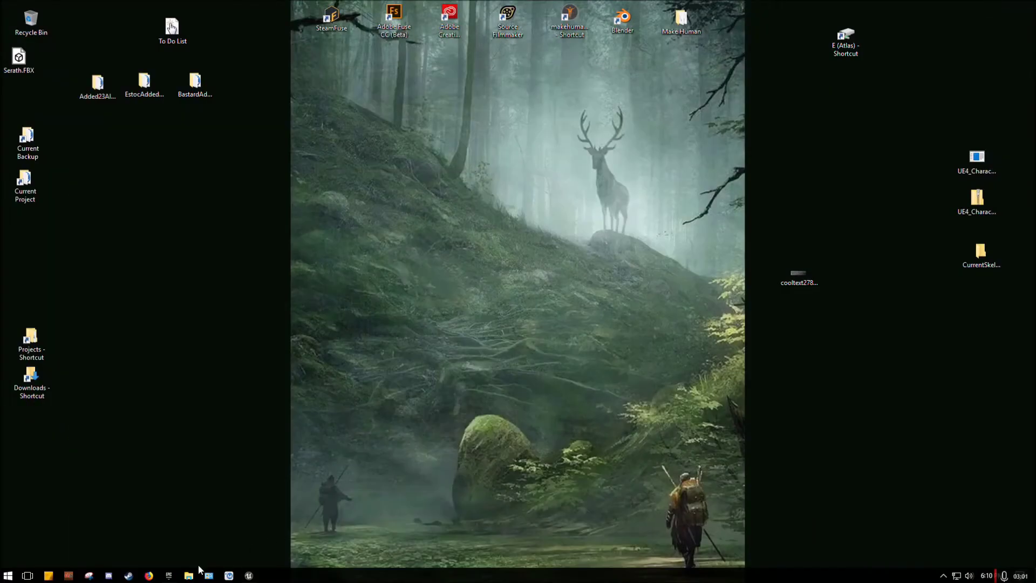
{"action": "mouse_move", "coordinate": [251, 576]}
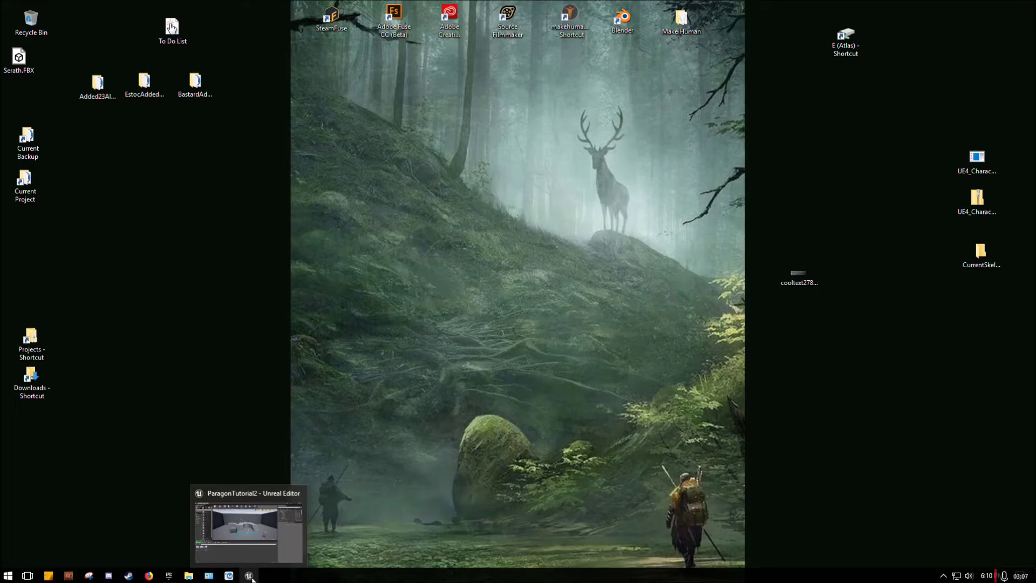
{"action": "left_click", "coordinate": [251, 575]}
{"action": "left_click", "coordinate": [248, 575]}
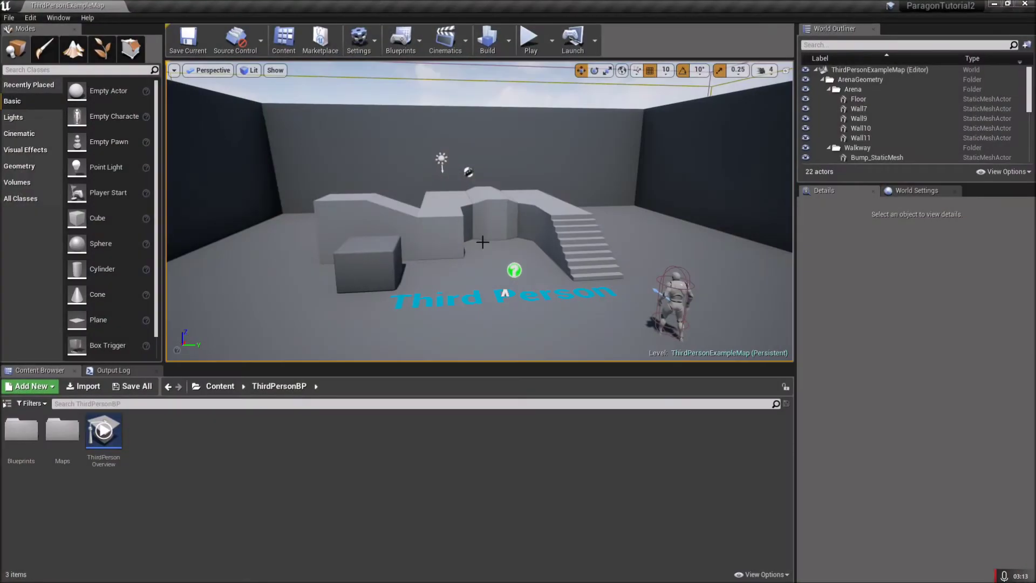
{"action": "key", "text": "super+d"}
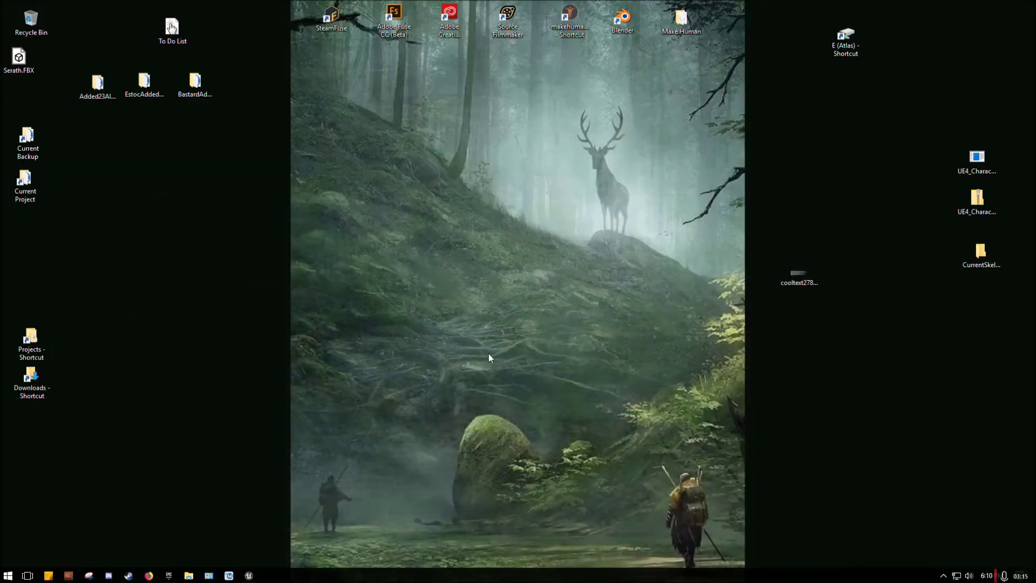
Switch to the Epic Games Launcher and add the Paragon: Kwang vault asset to the ParagonTutorial2 project.
{"action": "left_click", "coordinate": [168, 575]}
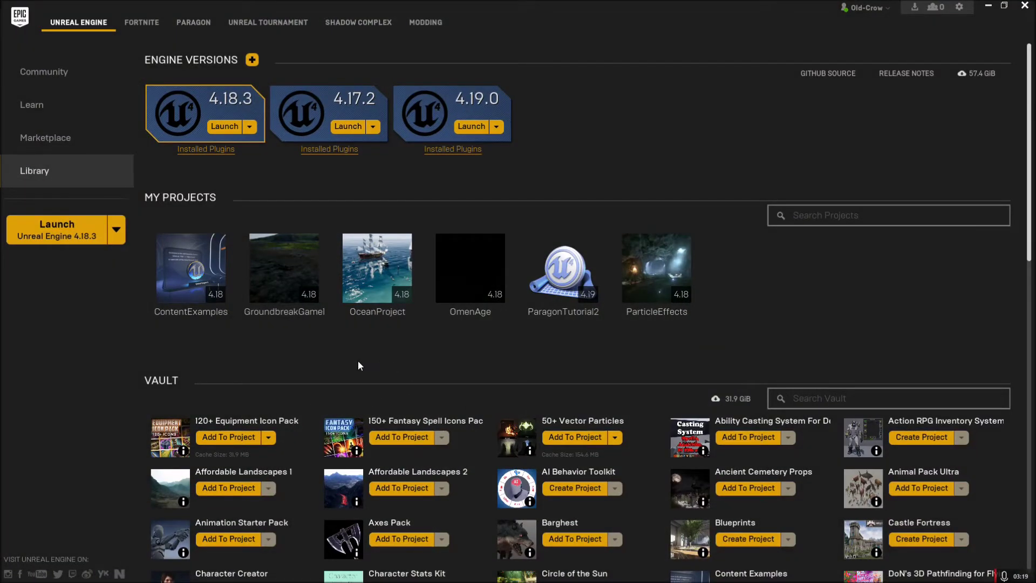
{"action": "scroll", "coordinate": [359, 362], "scroll_direction": "down", "scroll_amount": 8}
{"action": "scroll", "coordinate": [721, 424], "scroll_direction": "down", "scroll_amount": 3}
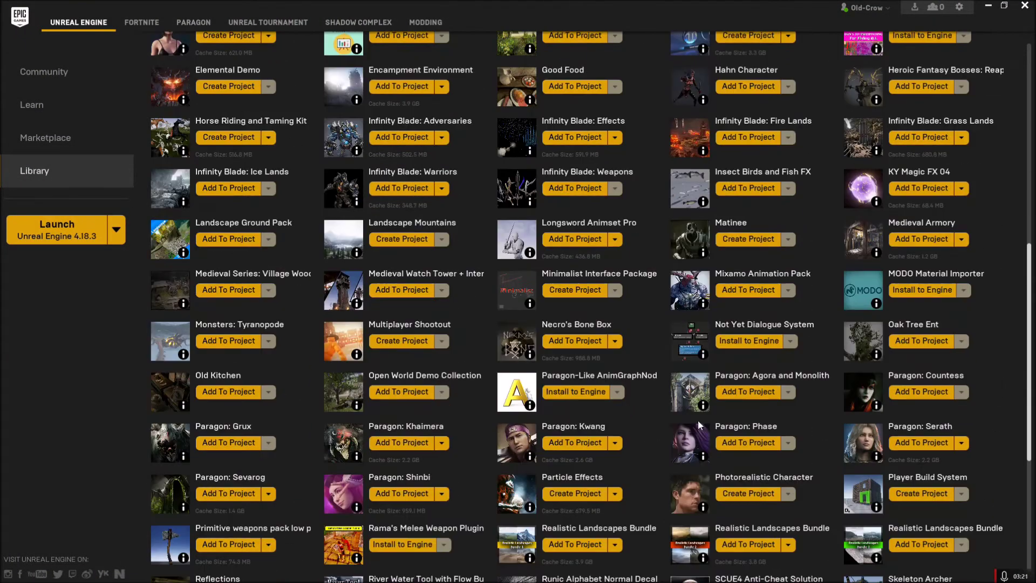
{"action": "left_click", "coordinate": [562, 444]}
{"action": "left_click", "coordinate": [376, 270]}
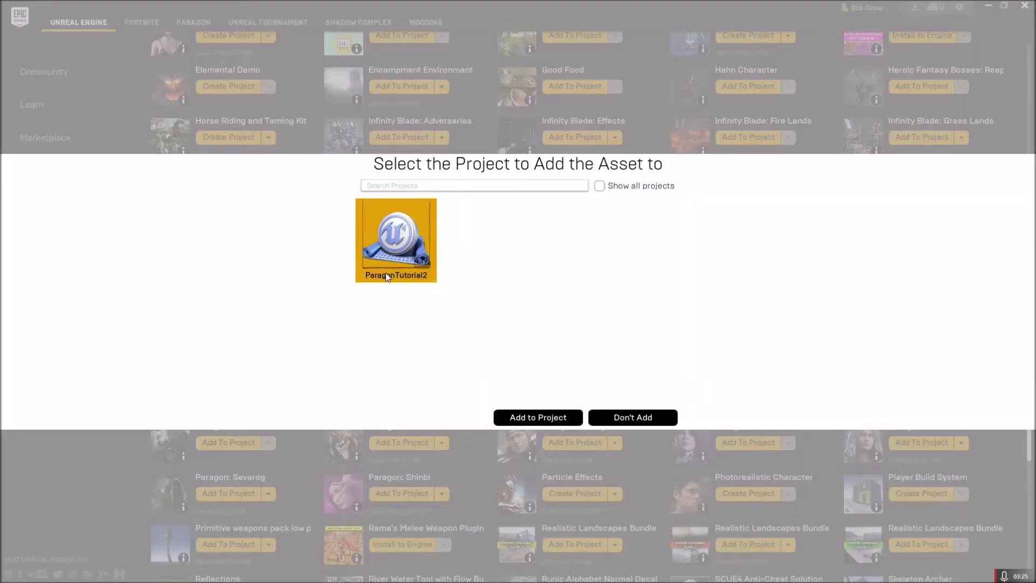
{"action": "left_click", "coordinate": [508, 419]}
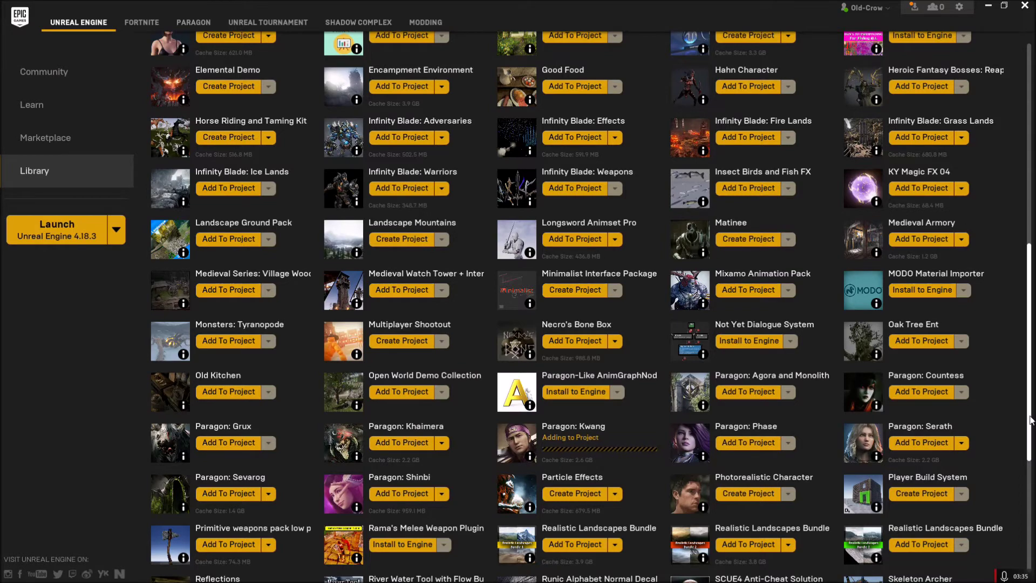
{"action": "scroll", "coordinate": [907, 250], "scroll_direction": "up", "scroll_amount": 15}
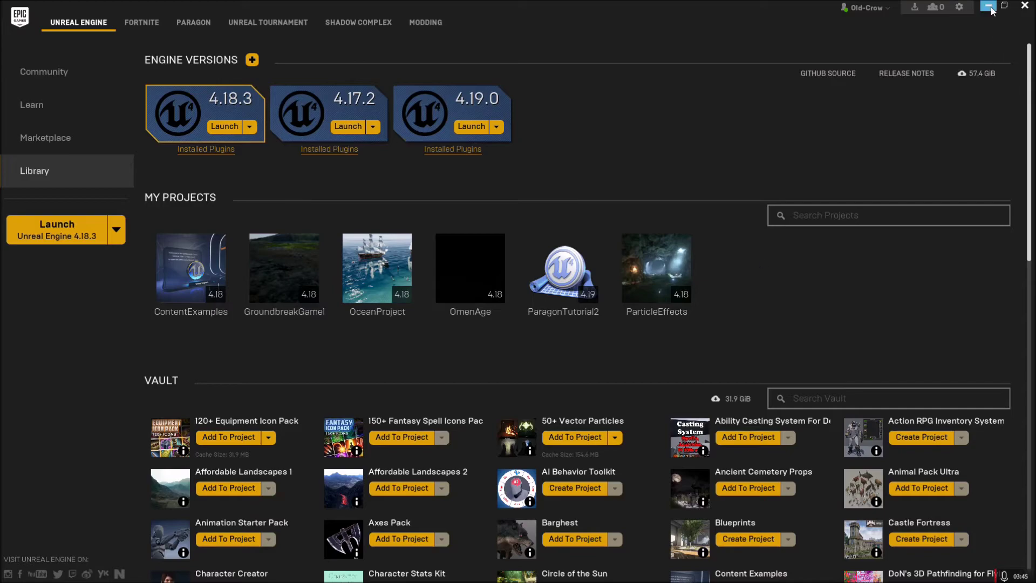
{"action": "scroll", "coordinate": [869, 253], "scroll_direction": "down", "scroll_amount": 5}
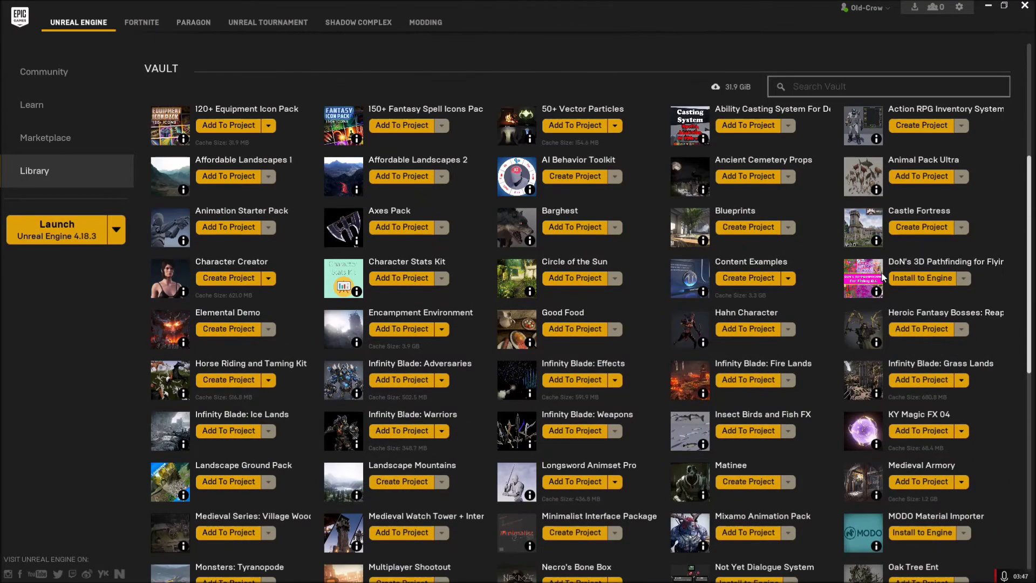
{"action": "scroll", "coordinate": [880, 274], "scroll_direction": "down", "scroll_amount": 4}
{"action": "scroll", "coordinate": [891, 275], "scroll_direction": "up", "scroll_amount": 2}
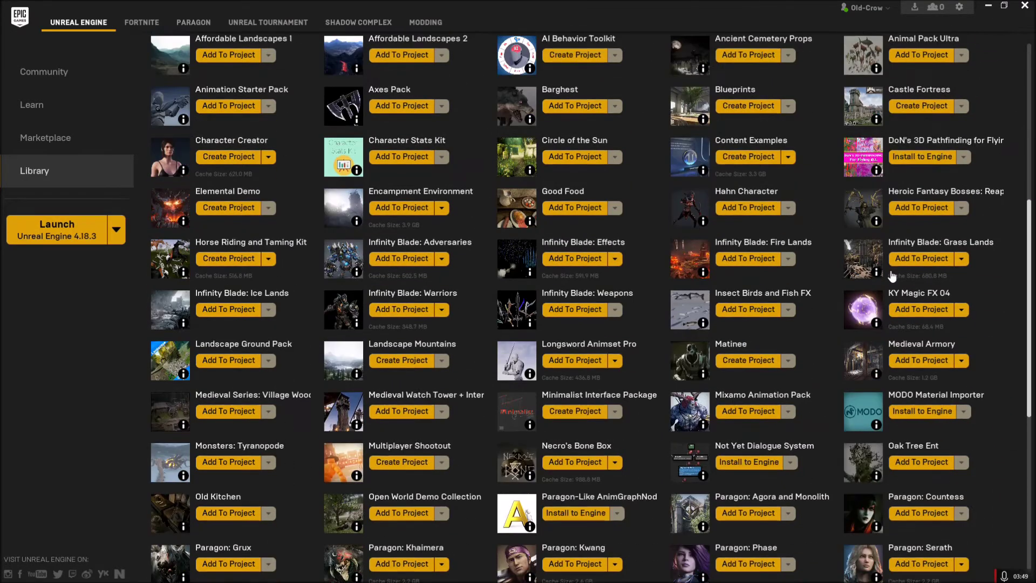
{"action": "scroll", "coordinate": [892, 277], "scroll_direction": "up", "scroll_amount": 7}
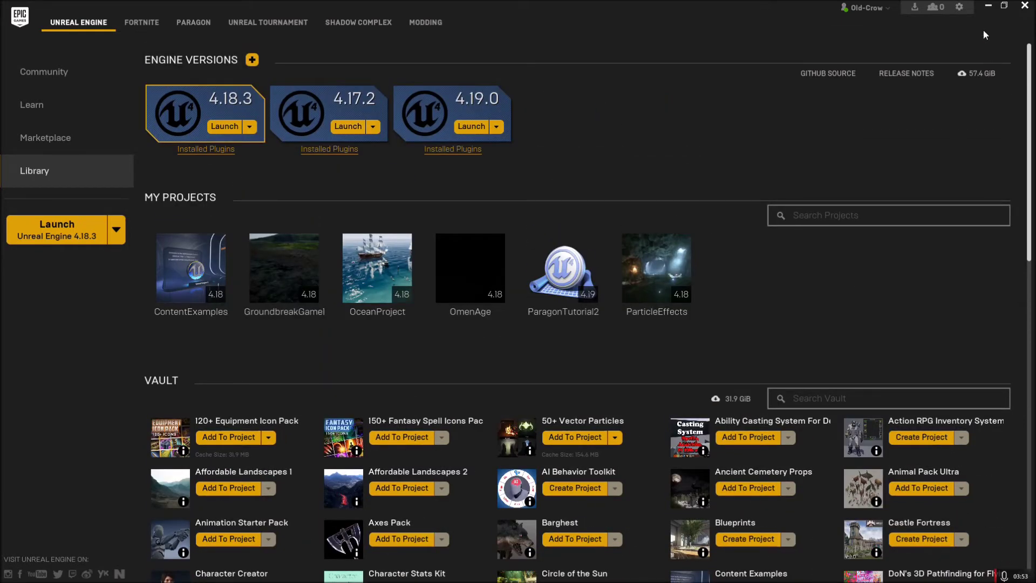
Return to the Unreal Editor and check the contents of the ParagonKwang folder under Content.
{"action": "left_click", "coordinate": [988, 5]}
{"action": "key", "text": "alt+Tab"}
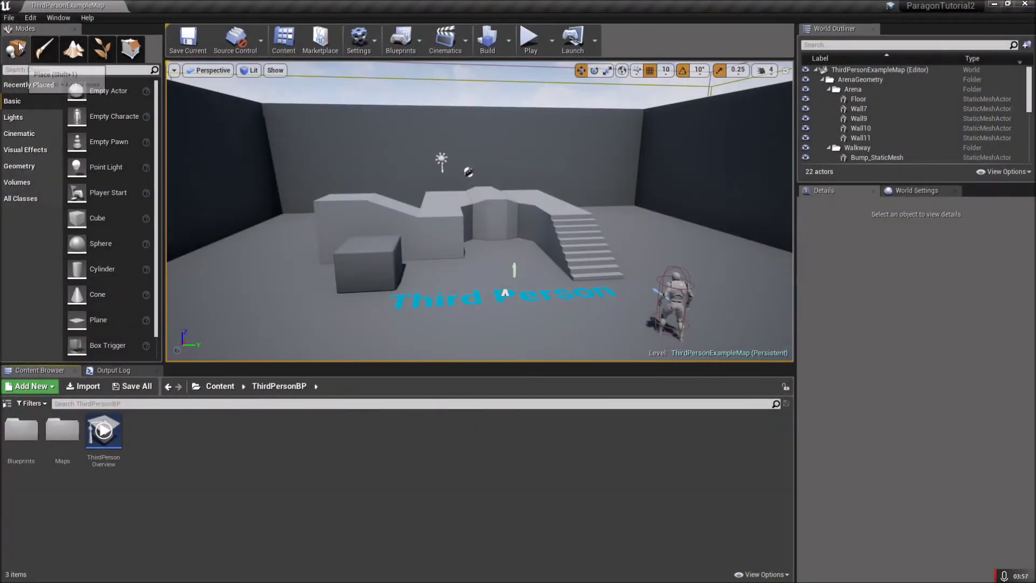
{"action": "left_click", "coordinate": [13, 18]}
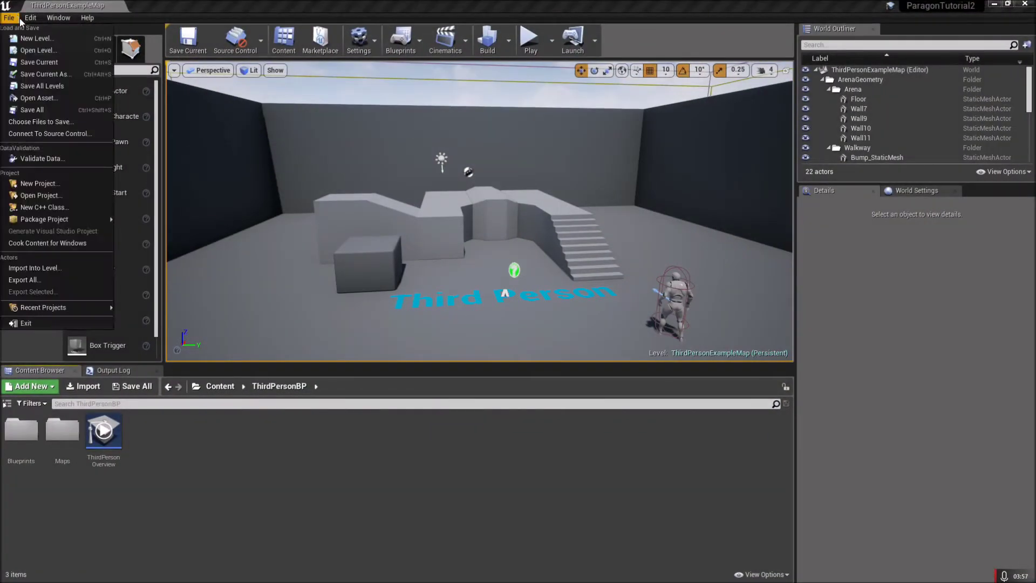
{"action": "mouse_move", "coordinate": [30, 18]}
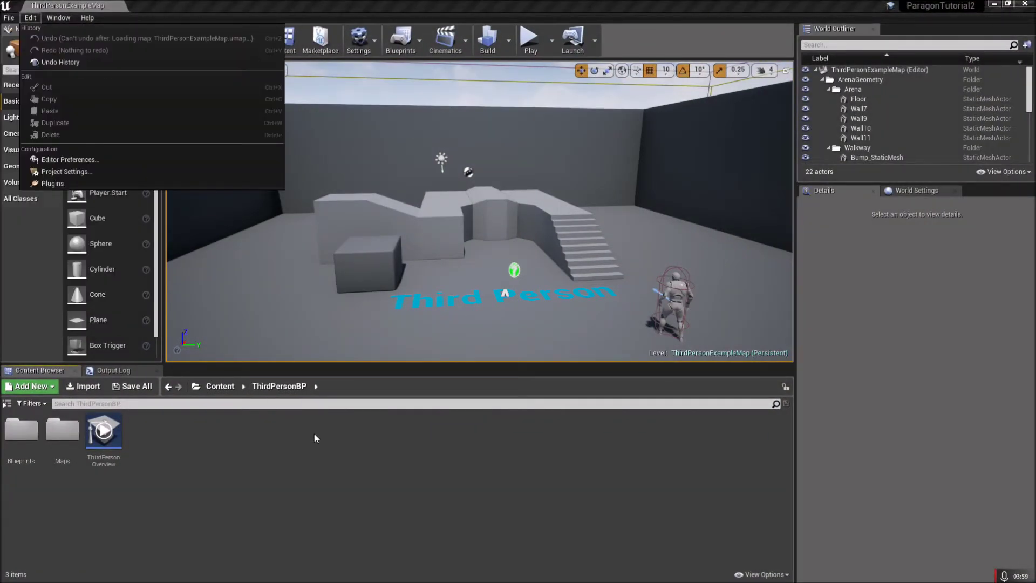
{"action": "left_click", "coordinate": [215, 387]}
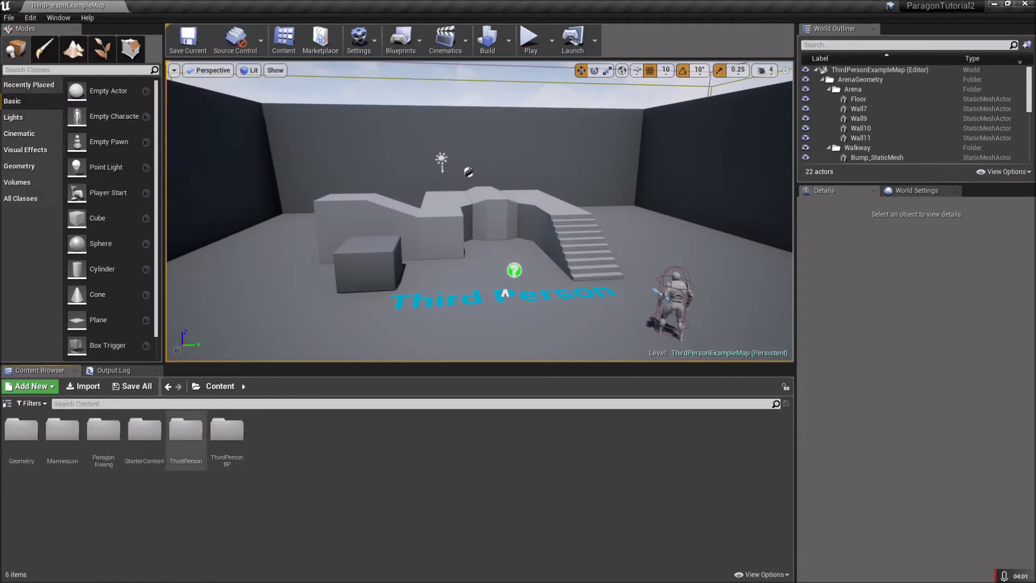
{"action": "double_click", "coordinate": [112, 473]}
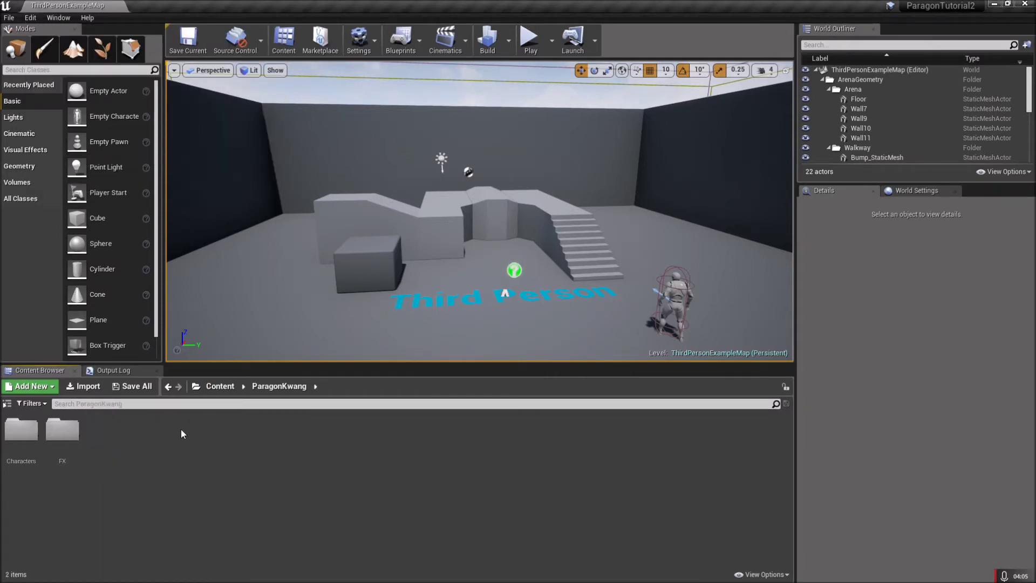
{"action": "key", "text": "alt+Left"}
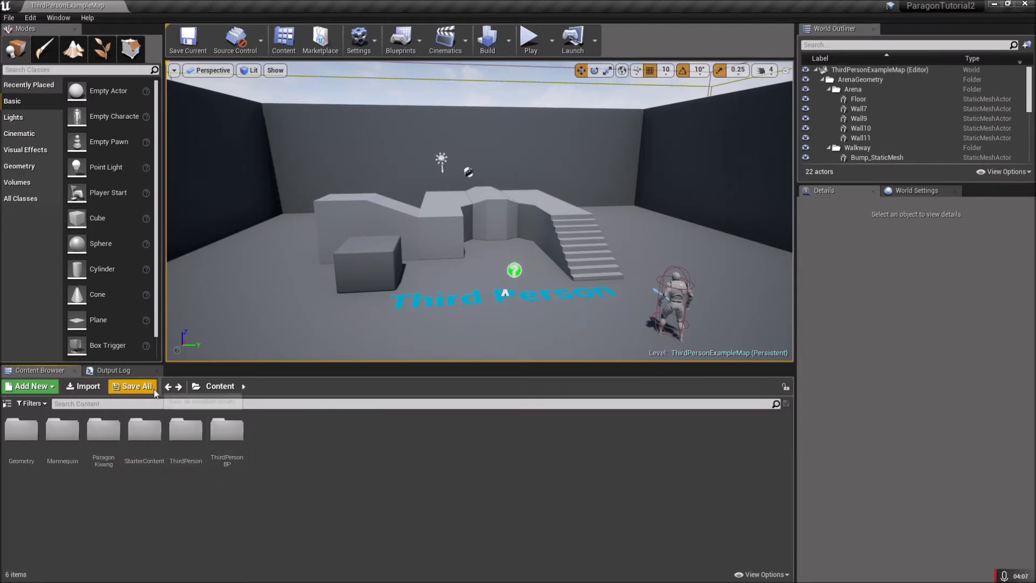
Select the ThirdPersonCharacter in the level to view it in its surroundings.
{"action": "left_click", "coordinate": [30, 17]}
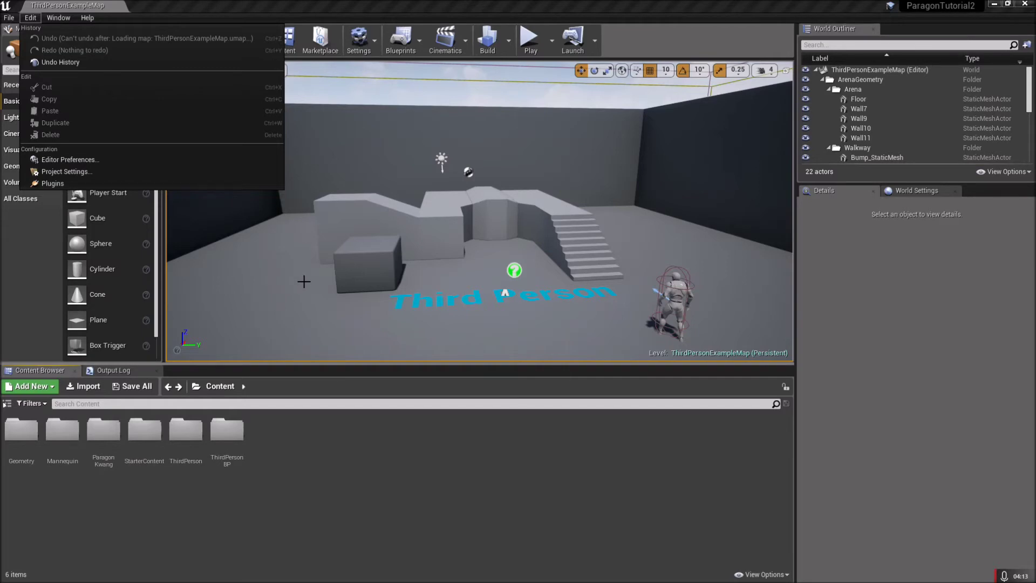
{"action": "left_click", "coordinate": [669, 314]}
{"action": "right_click", "coordinate": [669, 314]}
{"action": "left_click", "coordinate": [498, 448]}
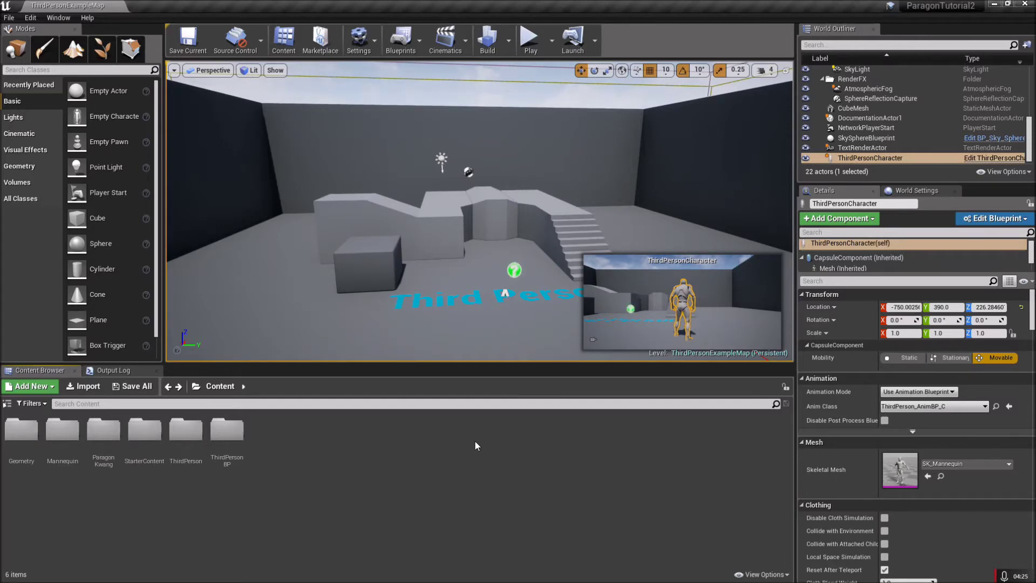
{"action": "right_click_drag", "start_coordinate": [494, 225], "coordinate": [497, 155]}
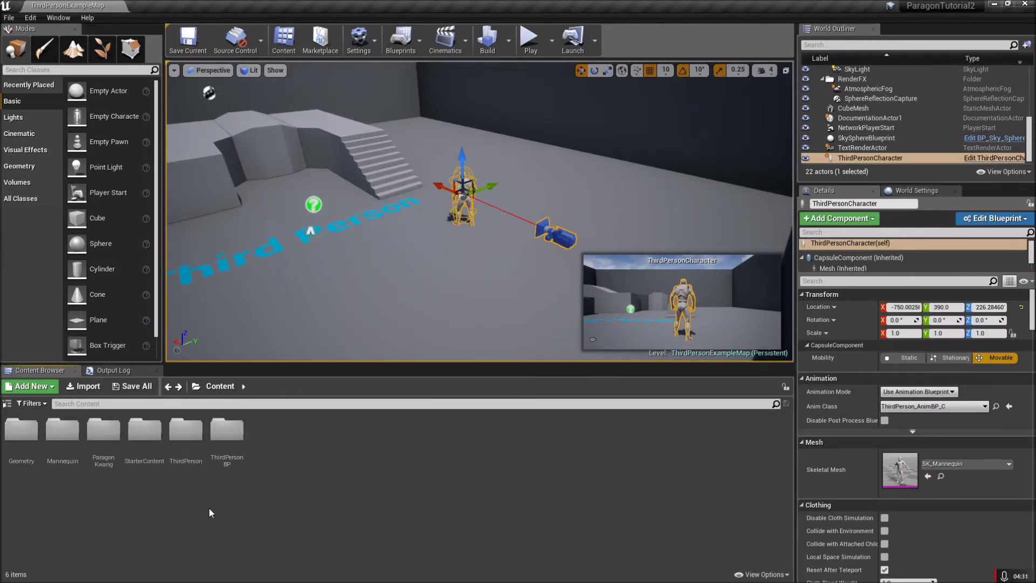
Open Kwang_Skeleton from the ParagonKwang/Characters/Heroes/Kwang/Meshes folder.
{"action": "double_click", "coordinate": [106, 467]}
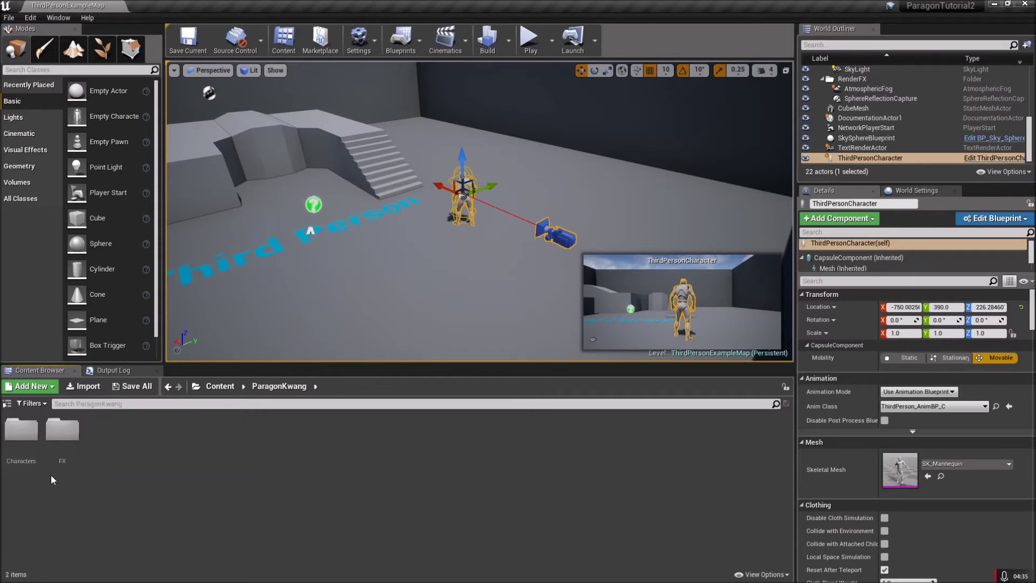
{"action": "key", "text": "alt+Left"}
{"action": "double_click", "coordinate": [103, 435]}
{"action": "double_click", "coordinate": [22, 434]}
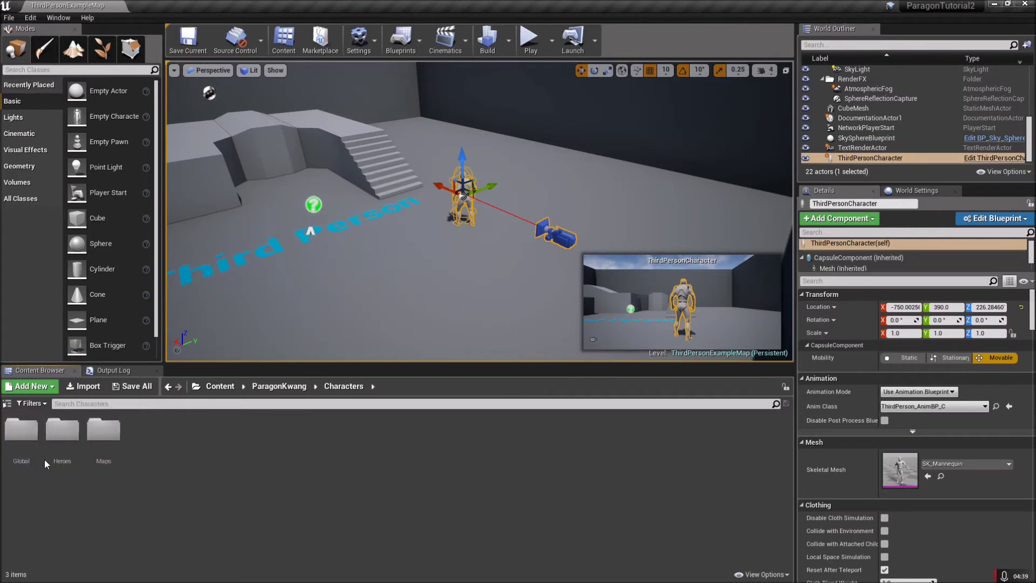
{"action": "double_click", "coordinate": [62, 430]}
{"action": "double_click", "coordinate": [21, 430]}
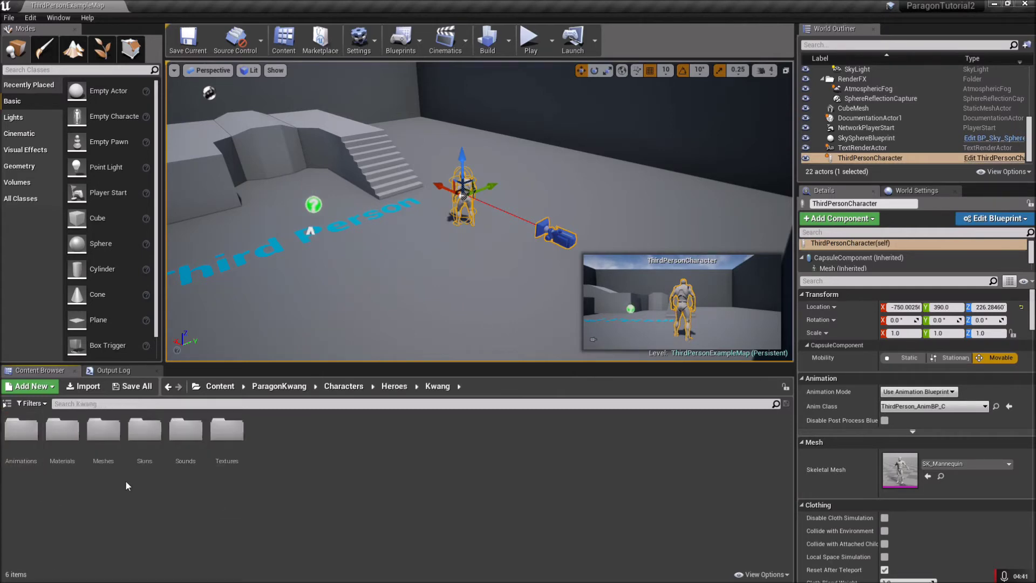
{"action": "double_click", "coordinate": [103, 430]}
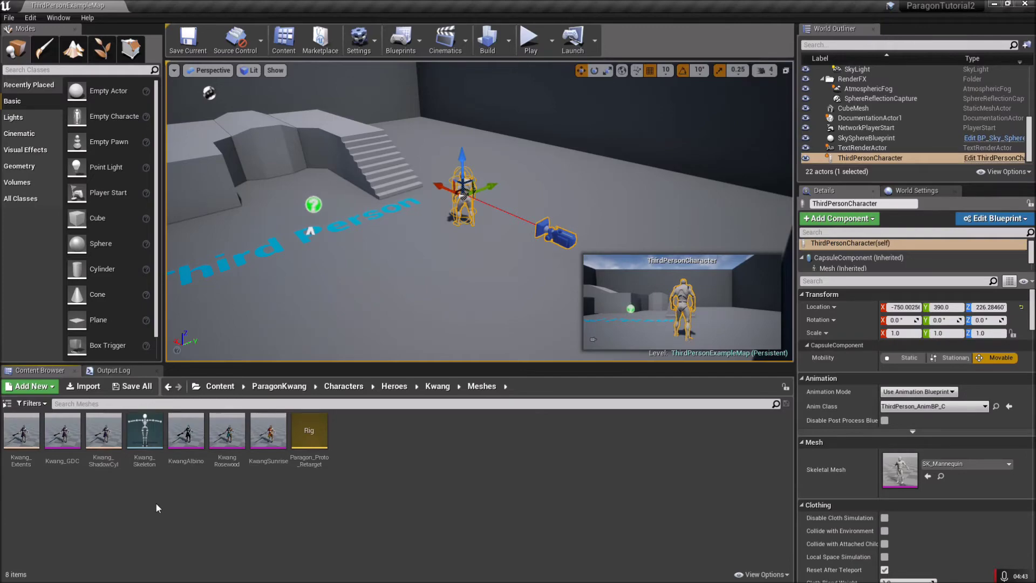
{"action": "double_click", "coordinate": [144, 442]}
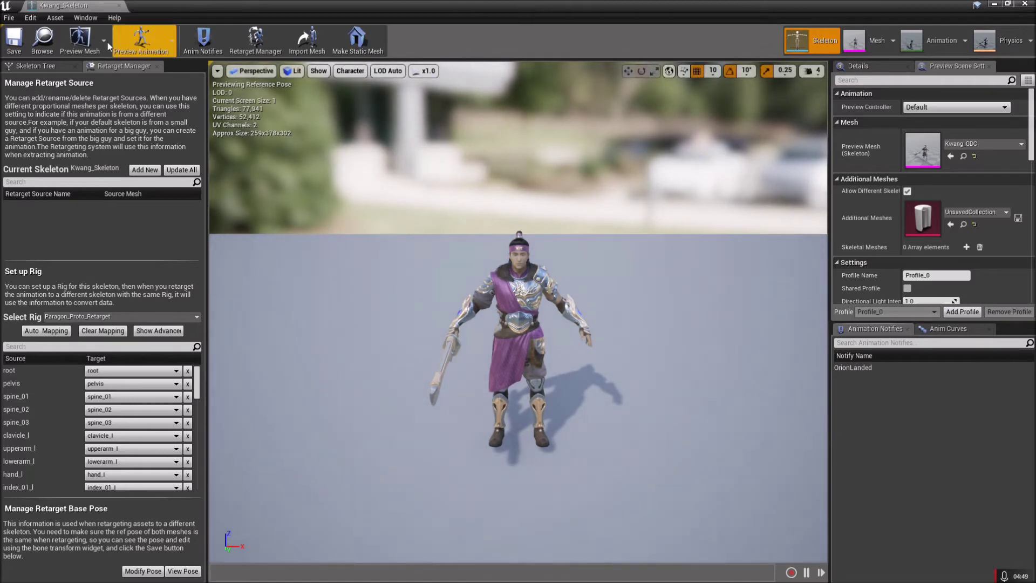
Set the retarget base pose of Kwang_Skeleton to its current pose and close the skeleton editor.
{"action": "left_click", "coordinate": [30, 17]}
{"action": "mouse_move", "coordinate": [10, 18]}
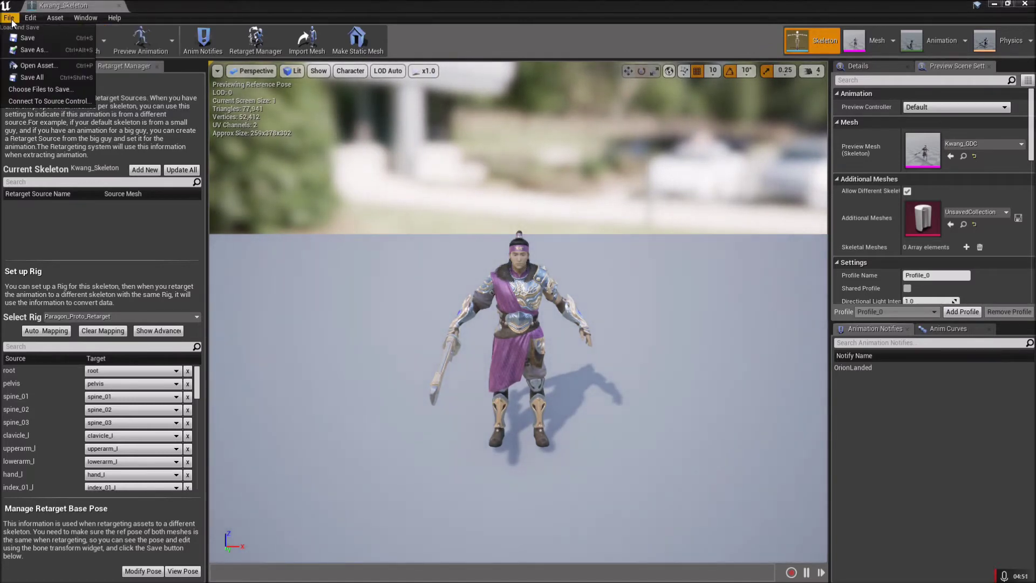
{"action": "left_click", "coordinate": [189, 7]}
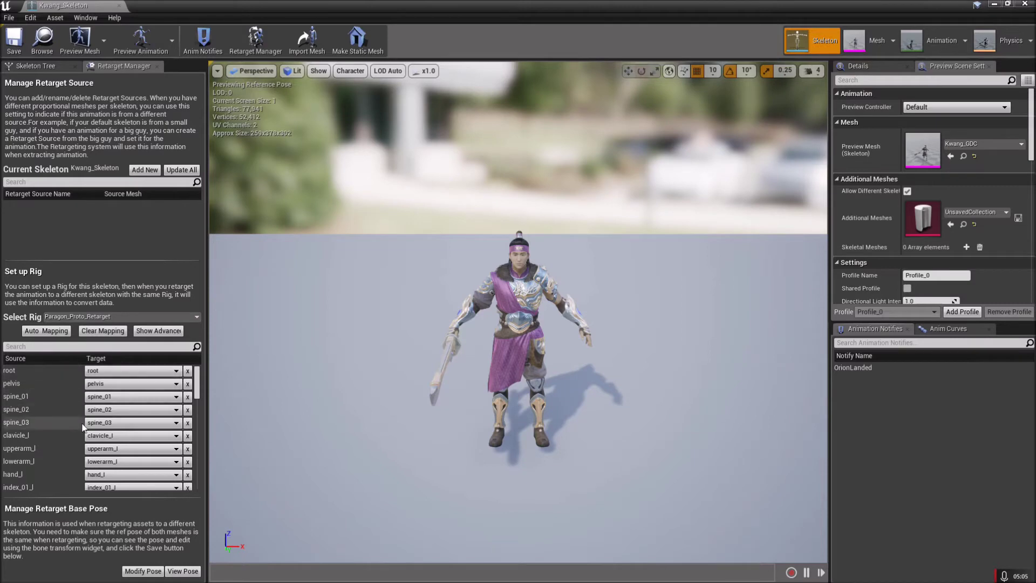
{"action": "mouse_move", "coordinate": [199, 397]}
{"action": "left_mouse_down"}
{"action": "mouse_move", "coordinate": [198, 432]}
{"action": "mouse_move", "coordinate": [198, 378]}
{"action": "left_mouse_up"}
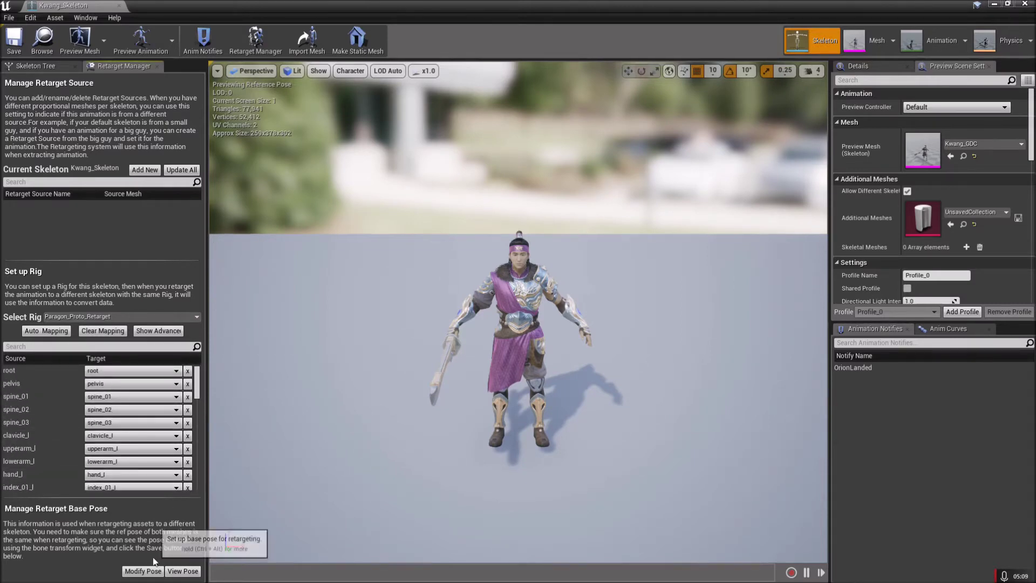
{"action": "left_click", "coordinate": [143, 570]}
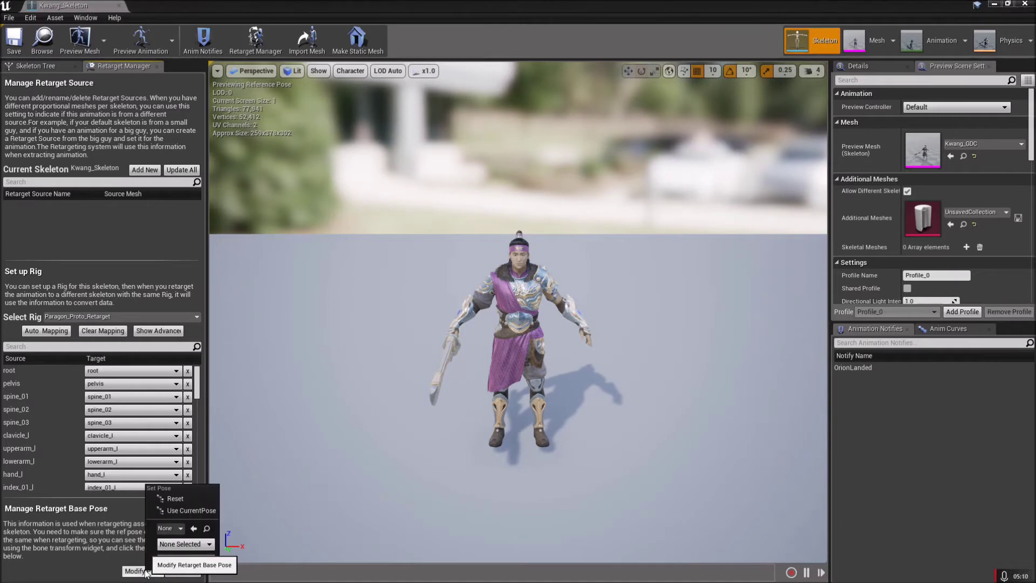
{"action": "left_click", "coordinate": [177, 511]}
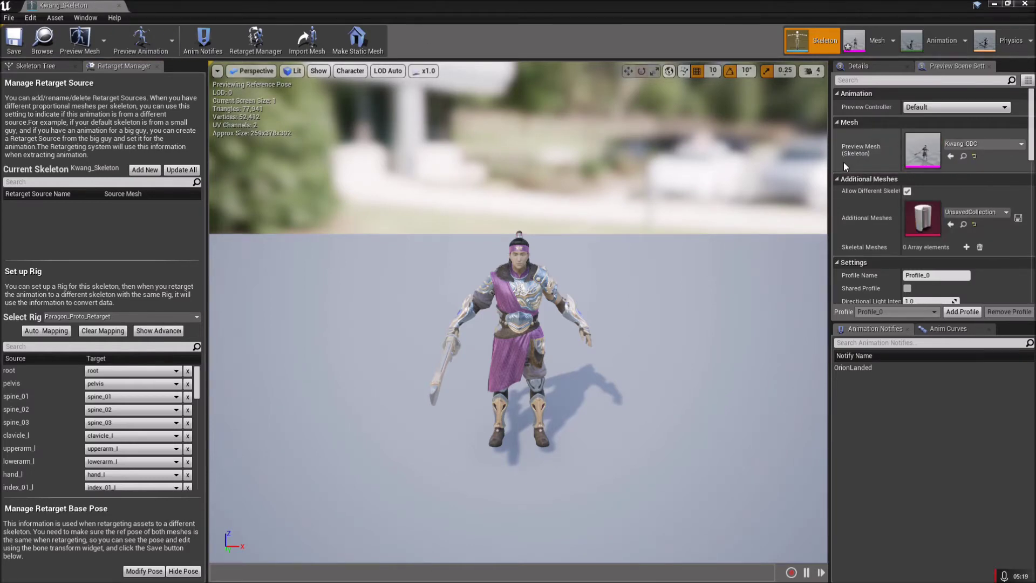
{"action": "left_click", "coordinate": [119, 5]}
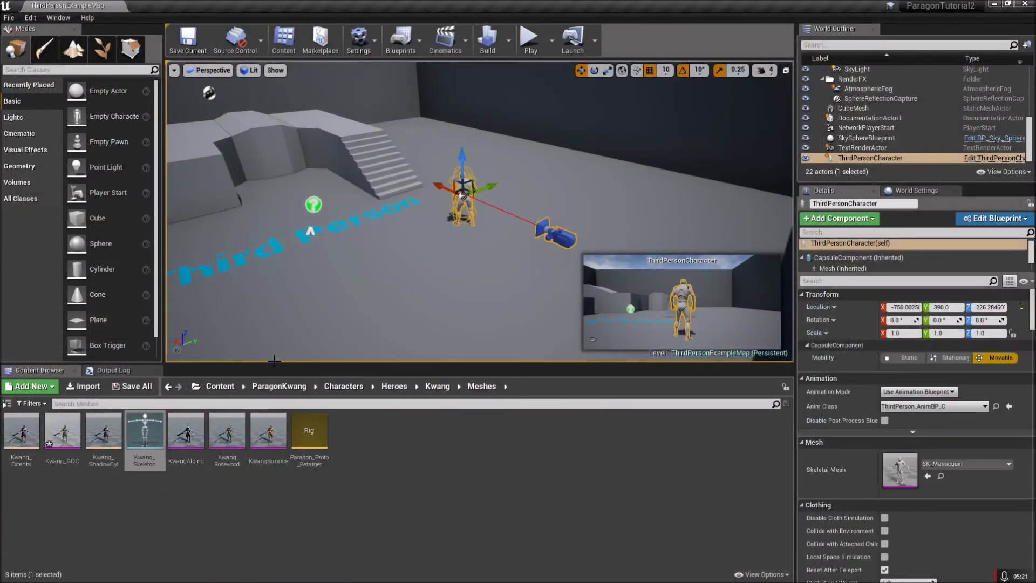
Open UE4_Mannequin_Skeleton from the Content/Mannequin/Character/Mesh folder.
{"action": "left_click", "coordinate": [222, 387]}
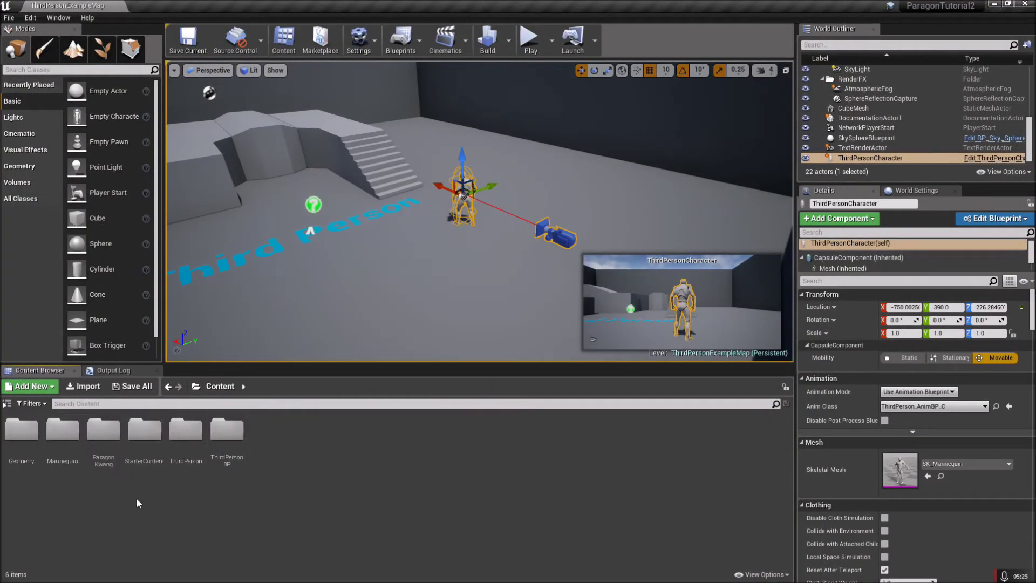
{"action": "double_click", "coordinate": [62, 434]}
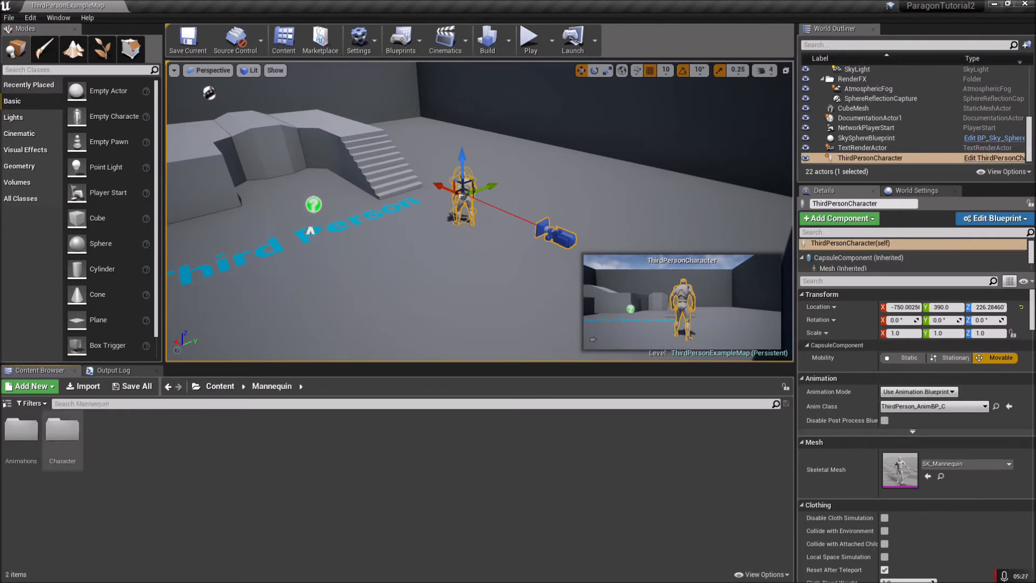
{"action": "double_click", "coordinate": [63, 434]}
{"action": "double_click", "coordinate": [62, 432]}
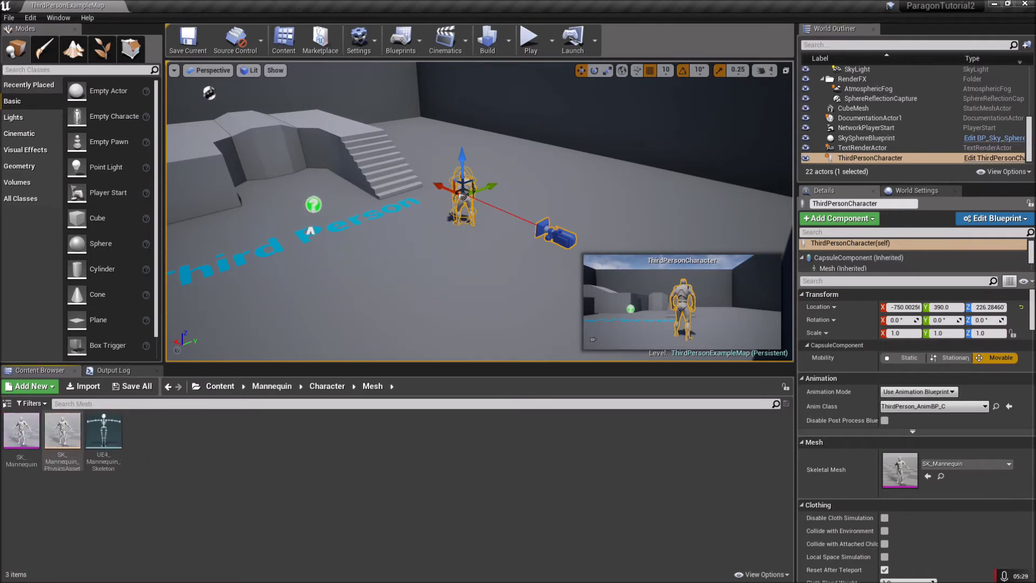
{"action": "double_click", "coordinate": [103, 432]}
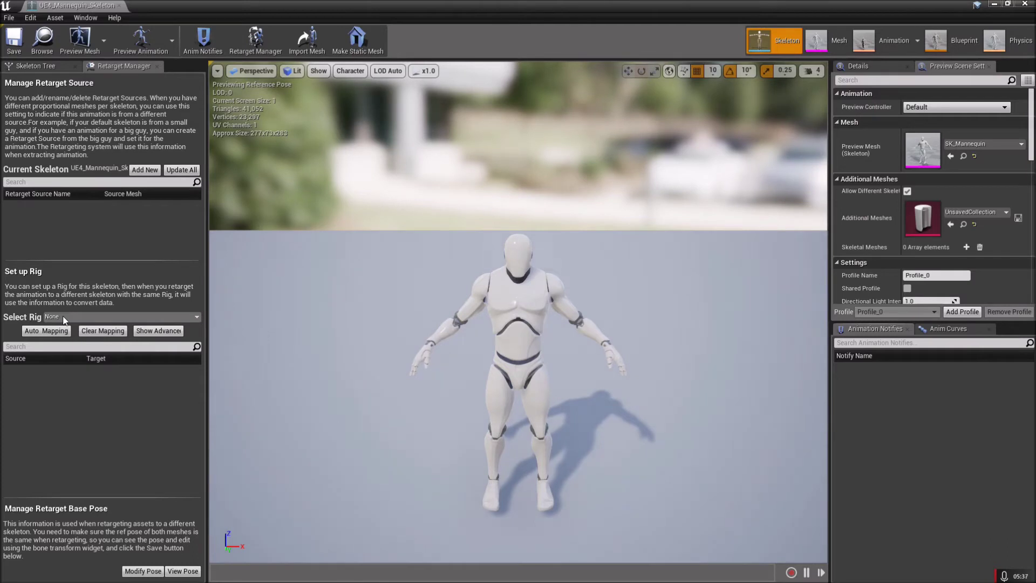
Assign the Paragon_Proto_Retarget rig to the mannequin skeleton, use the current pose as its retarget base pose, and close its editor.
{"action": "left_click", "coordinate": [62, 317]}
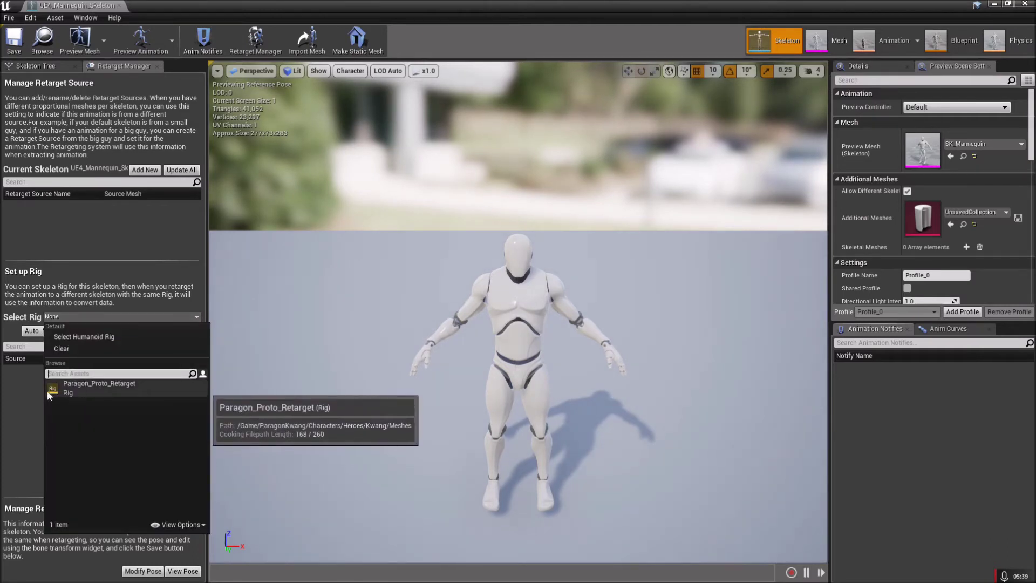
{"action": "left_click", "coordinate": [89, 387]}
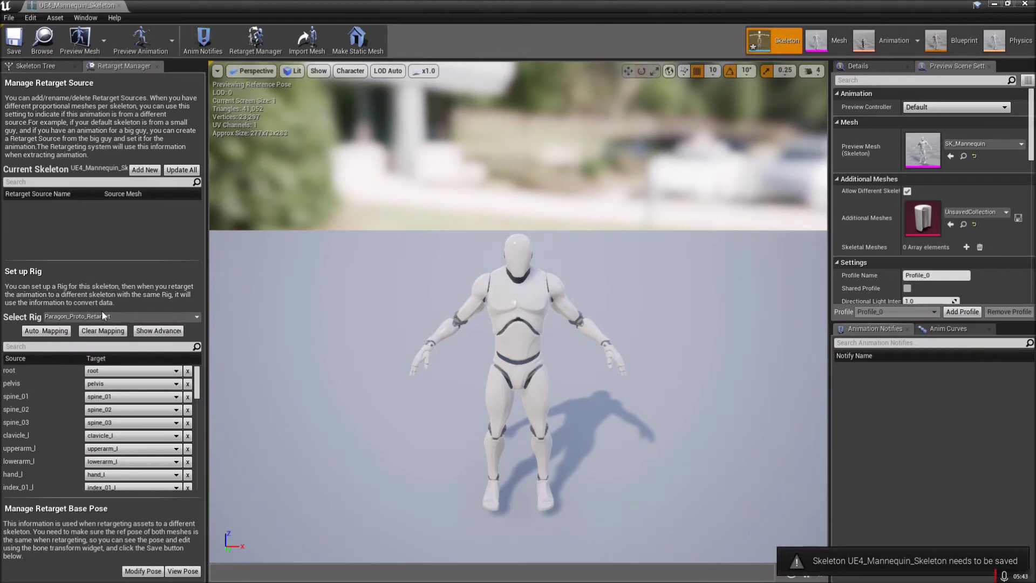
{"action": "left_click", "coordinate": [144, 572]}
{"action": "left_click", "coordinate": [188, 510]}
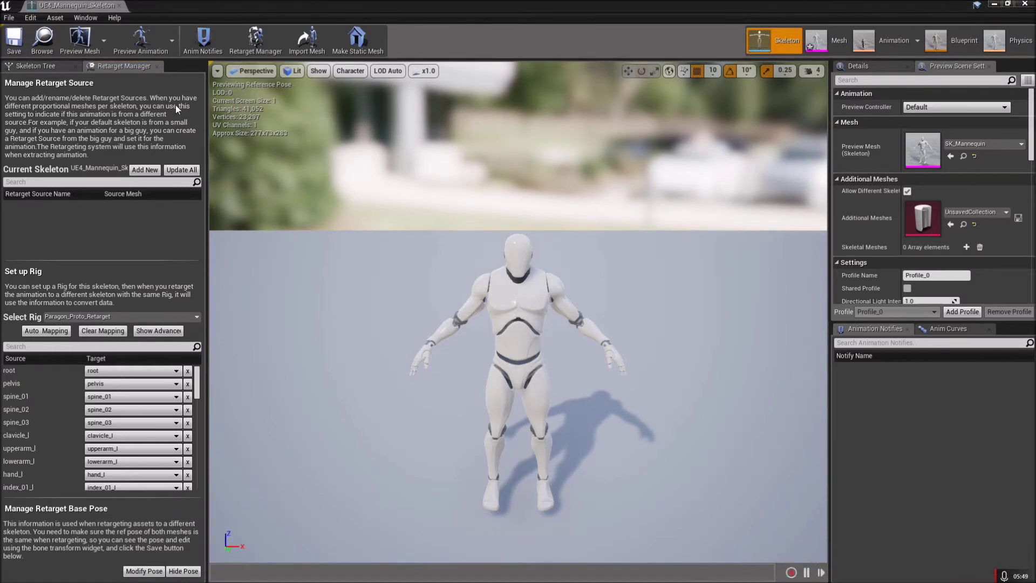
{"action": "left_click", "coordinate": [119, 5]}
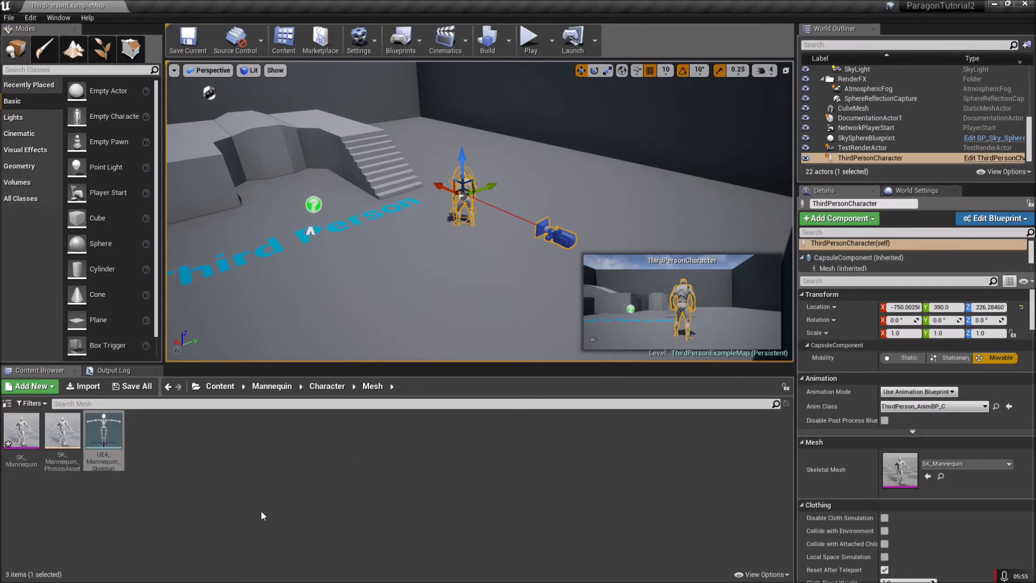
Retarget UE4_Mannequin_Skeleton to Kwang_Skeleton, keeping the default retarget options.
{"action": "right_click_drag", "start_coordinate": [291, 466], "coordinate": [299, 464]}
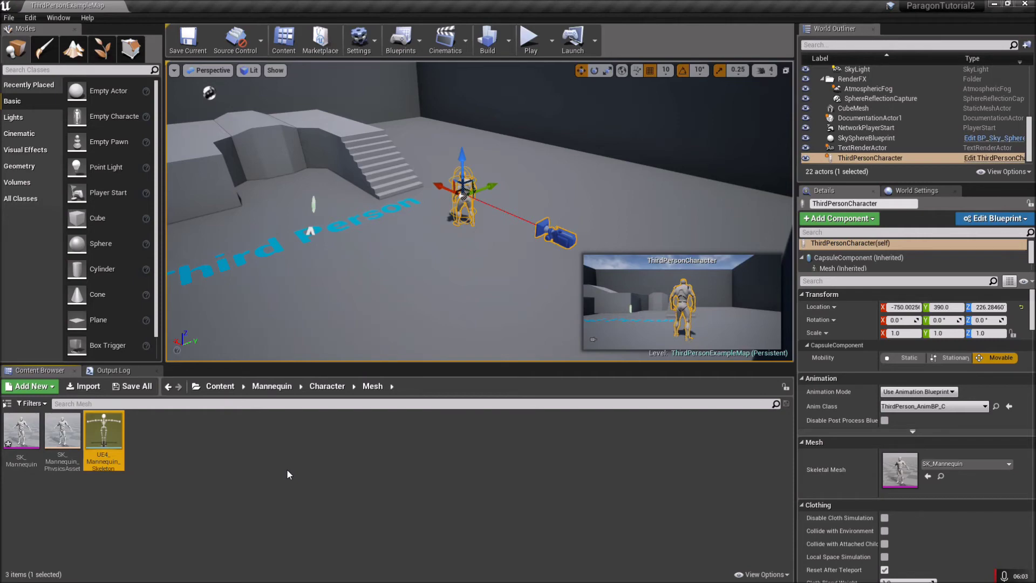
{"action": "right_click", "coordinate": [103, 430]}
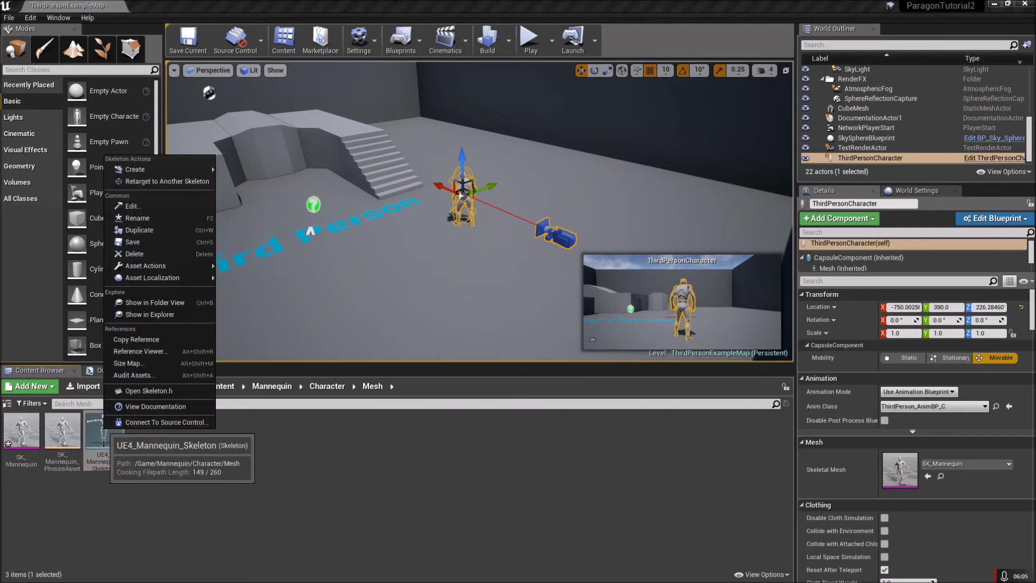
{"action": "left_click", "coordinate": [162, 181]}
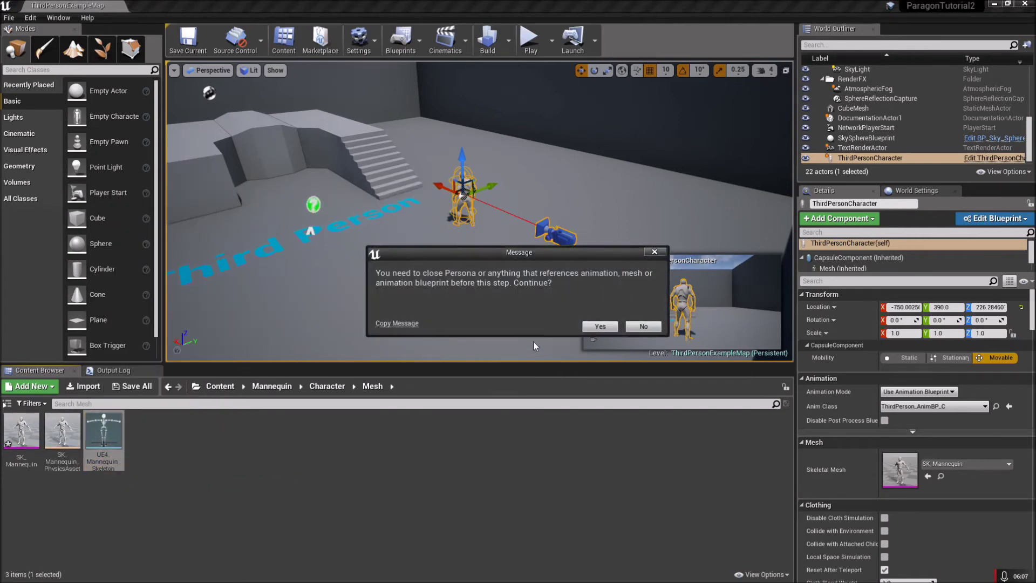
{"action": "left_click", "coordinate": [599, 326]}
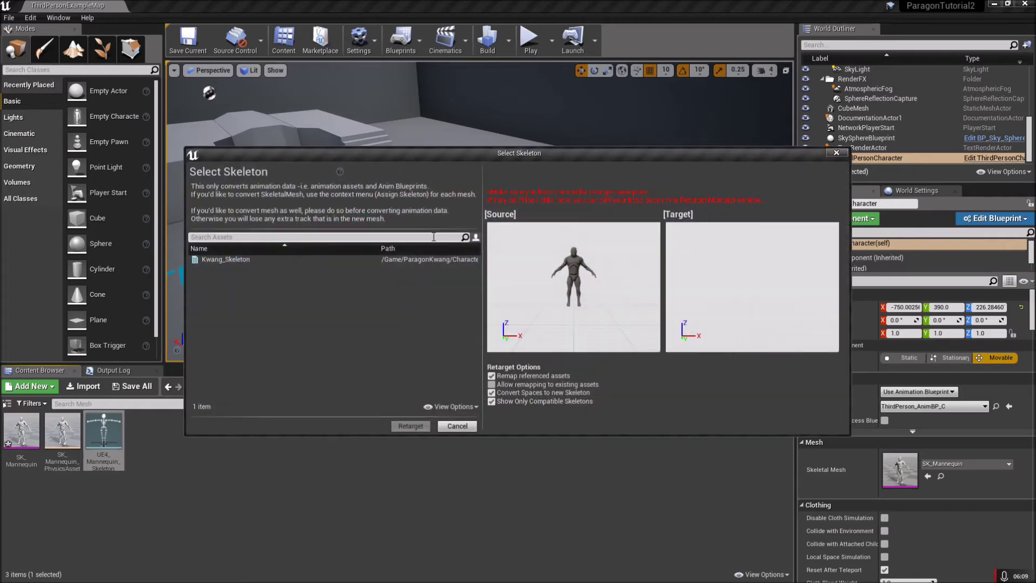
{"action": "left_click", "coordinate": [339, 260]}
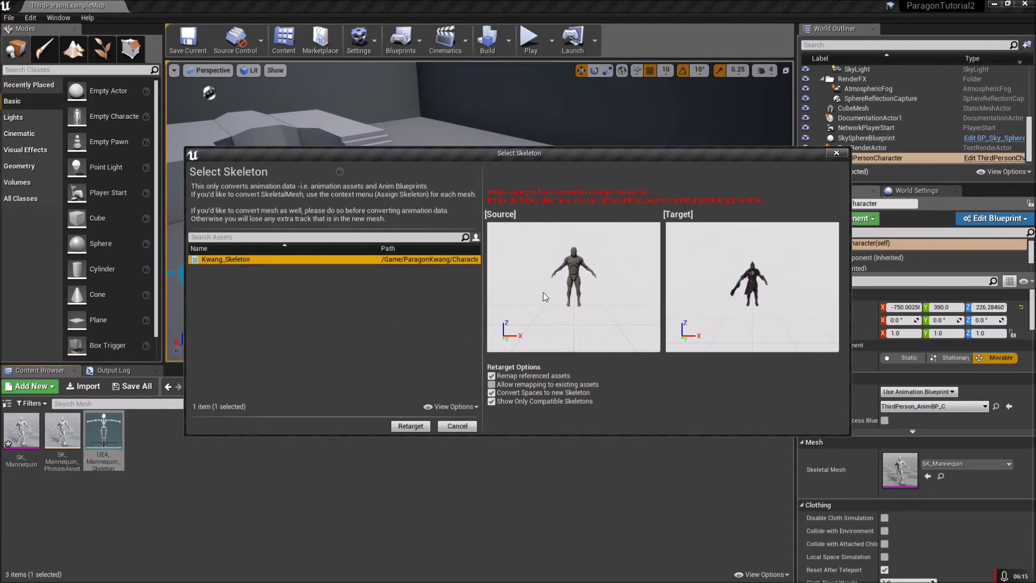
{"action": "key", "text": "Escape"}
{"action": "right_click", "coordinate": [299, 449]}
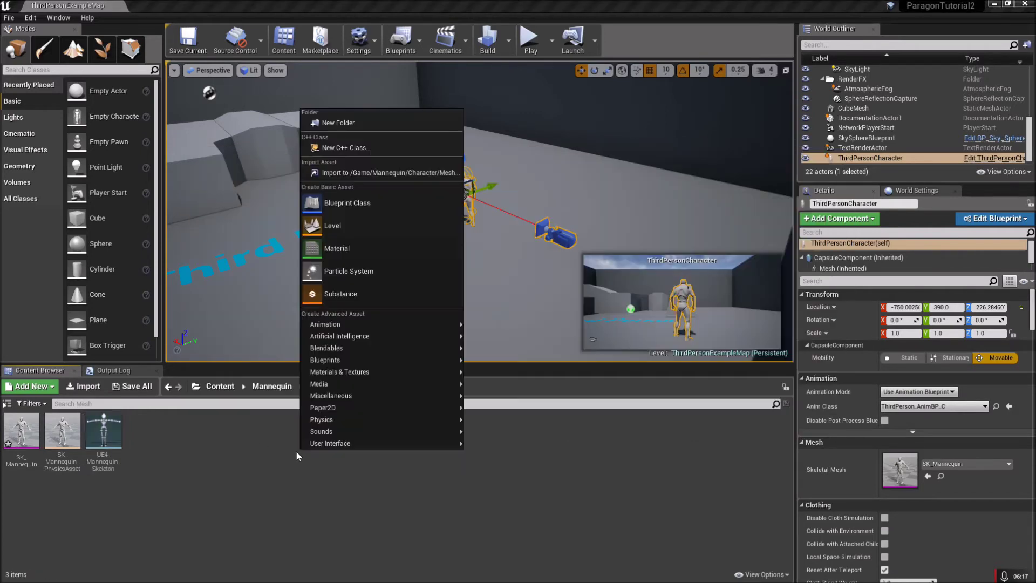
{"action": "left_click", "coordinate": [202, 493]}
{"action": "key", "text": "alt+Tab"}
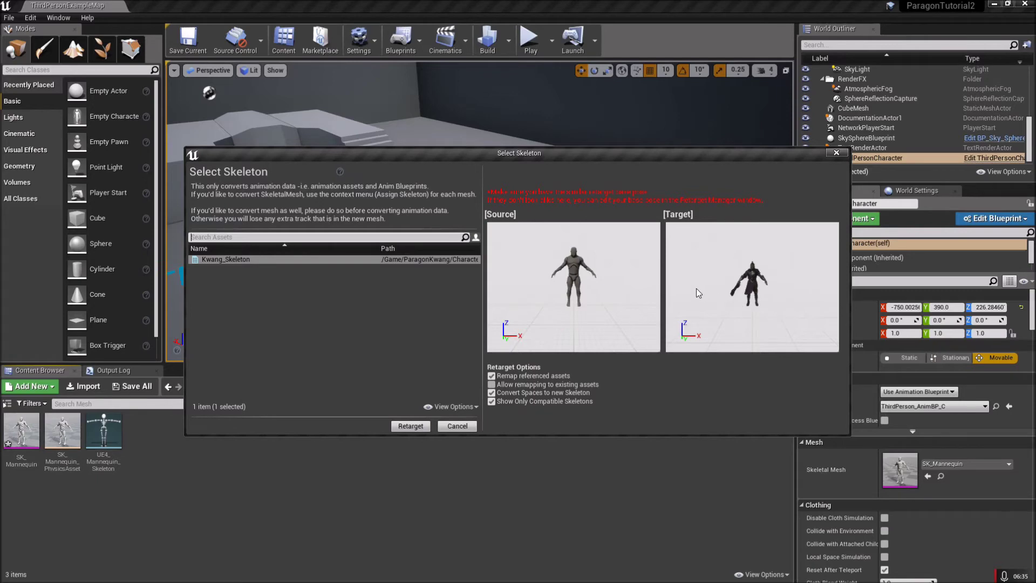
{"action": "mouse_move", "coordinate": [110, 432]}
{"action": "left_click", "coordinate": [404, 428]}
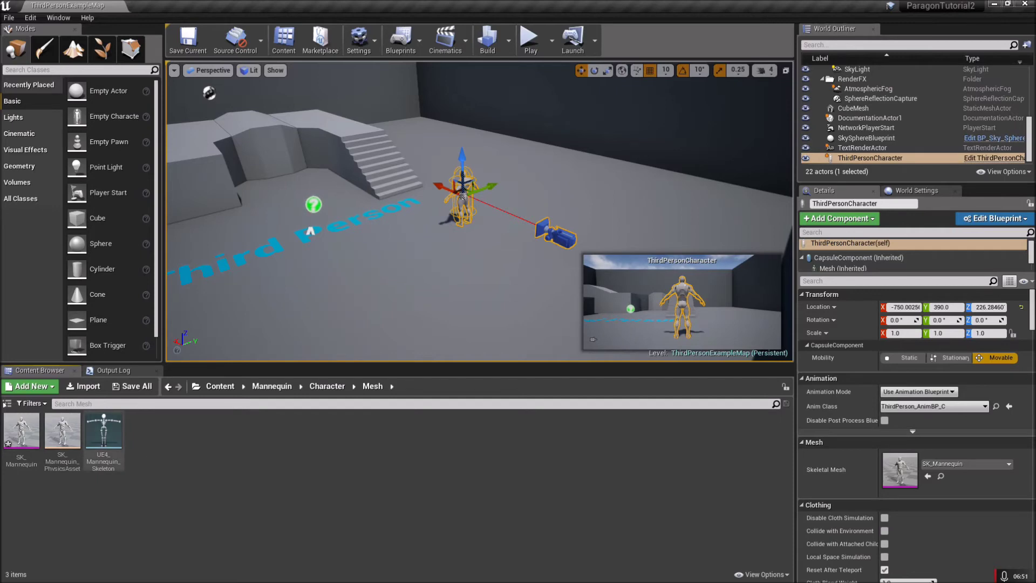
Delete UE4_Mannequin_Skeleton, replacing its references with Kwang_Skeleton, and save the affected assets.
{"action": "right_click", "coordinate": [104, 430]}
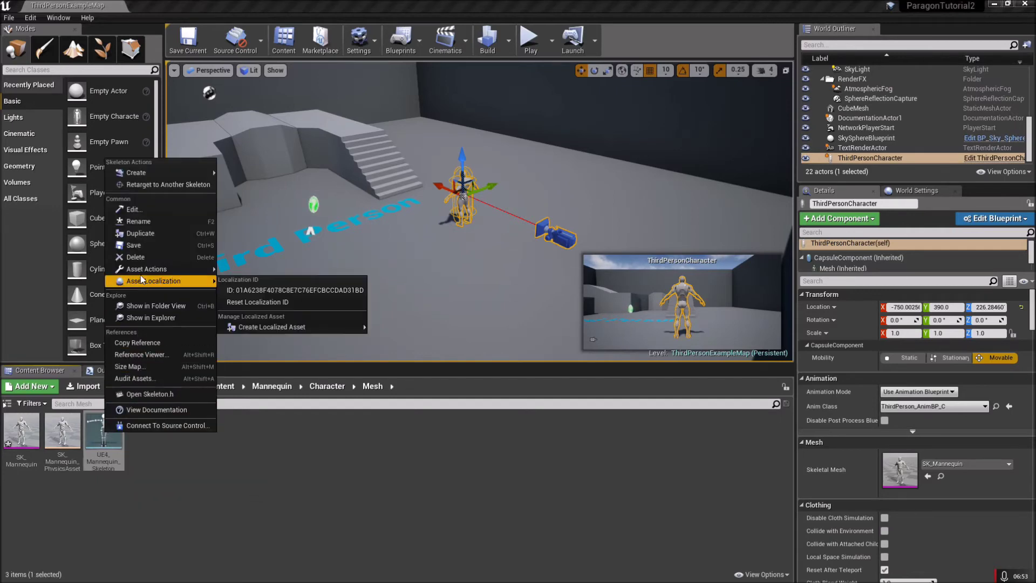
{"action": "left_click", "coordinate": [136, 257]}
{"action": "left_click", "coordinate": [387, 447]}
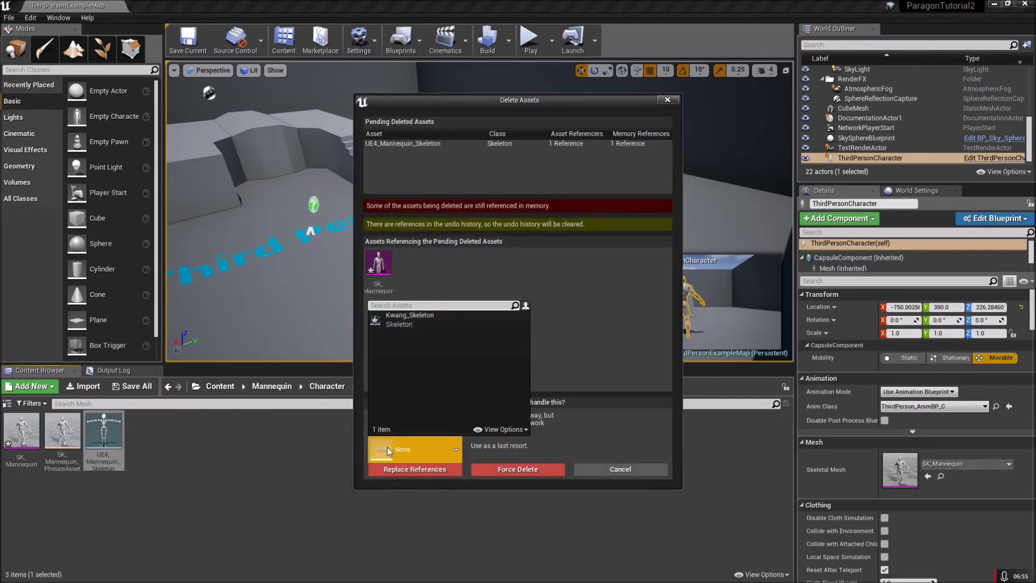
{"action": "left_click", "coordinate": [409, 322]}
{"action": "left_click", "coordinate": [426, 469]}
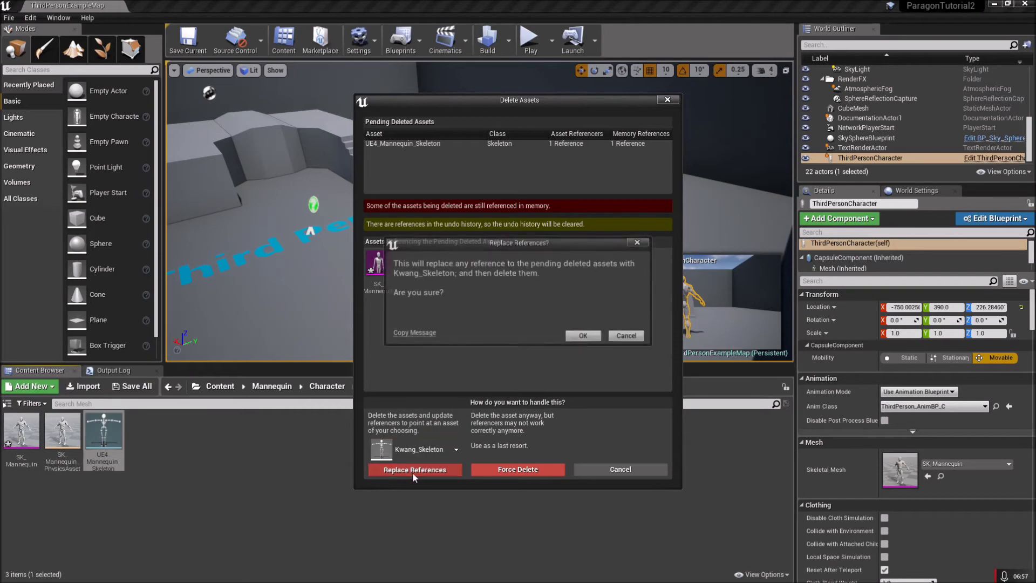
{"action": "left_click", "coordinate": [583, 336]}
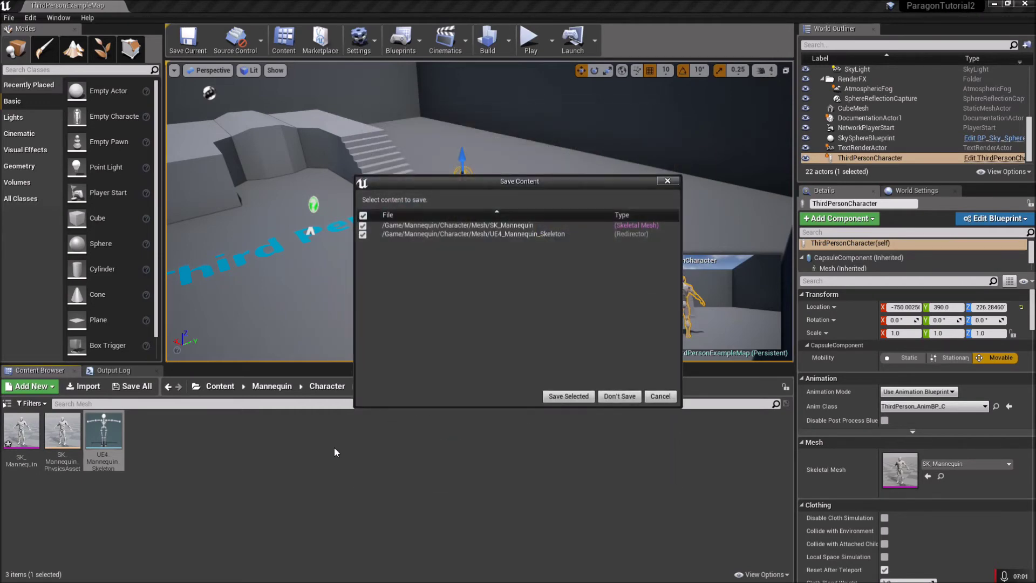
{"action": "left_click", "coordinate": [569, 396]}
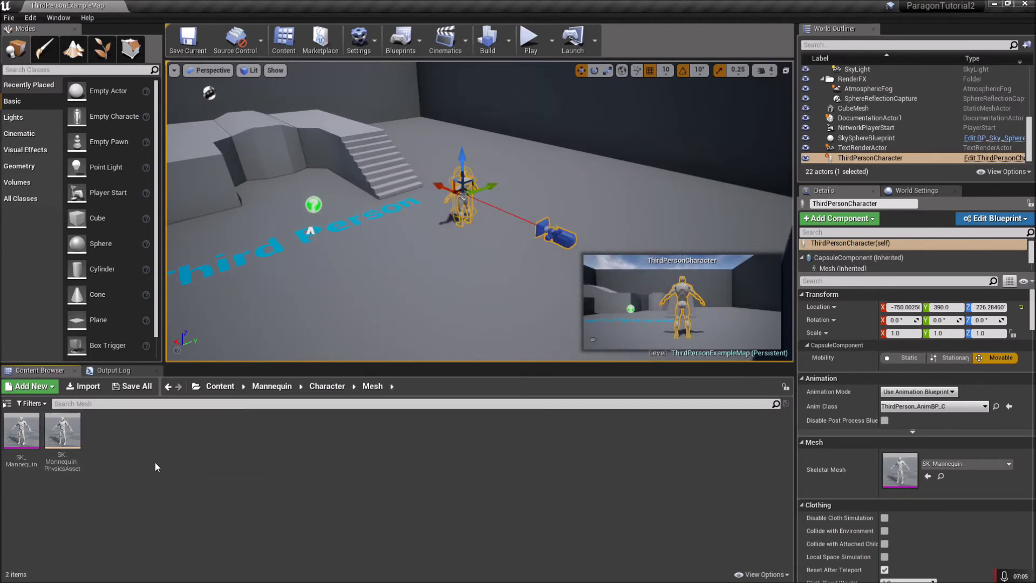
{"action": "key", "text": "alt+Left"}
{"action": "key", "text": "alt+Left"}
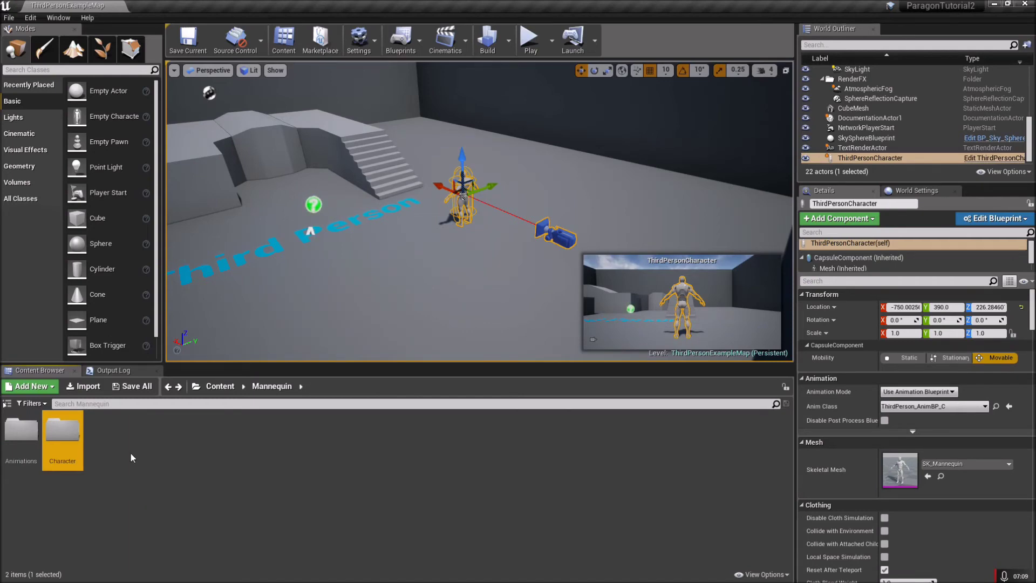
{"action": "right_click", "coordinate": [65, 440]}
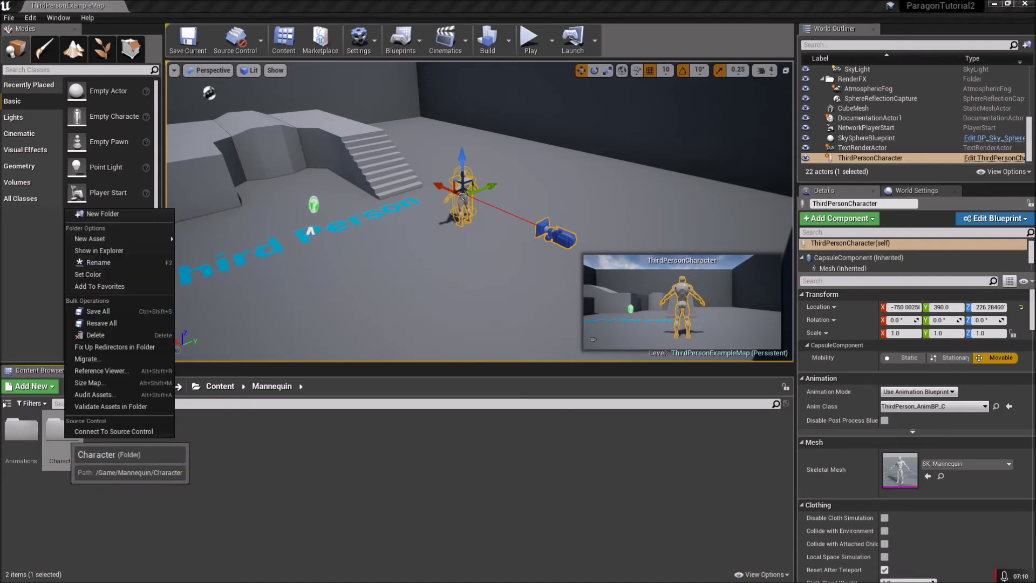
{"action": "left_click", "coordinate": [86, 333]}
{"action": "left_click", "coordinate": [152, 357]}
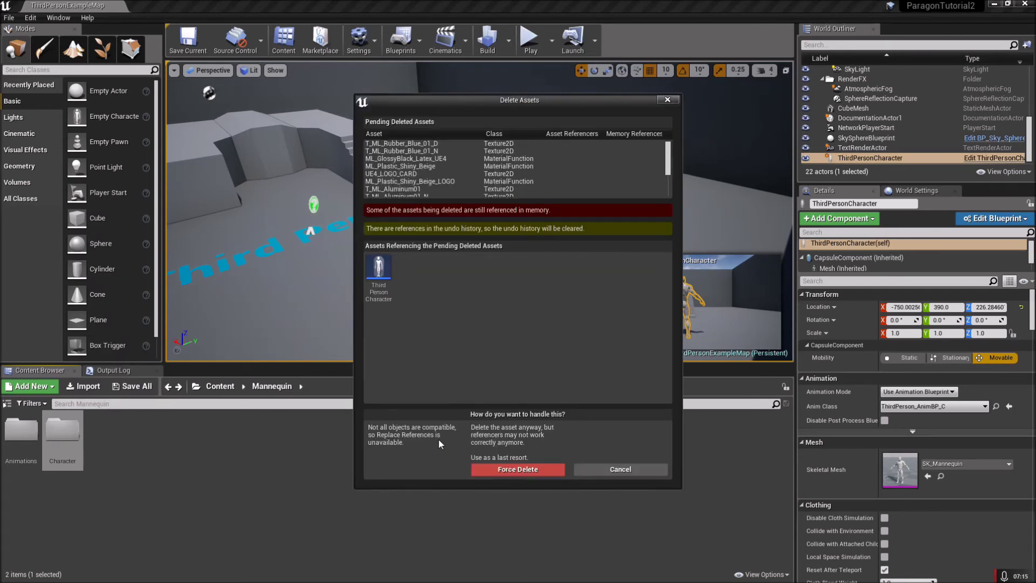
{"action": "left_click", "coordinate": [599, 469]}
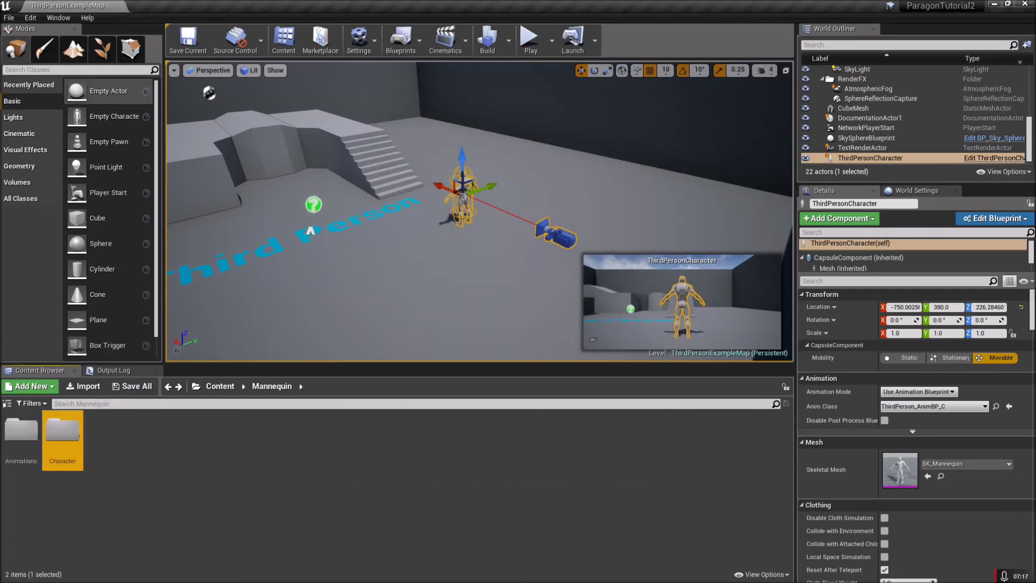
Open the ThirdPersonCharacter blueprint from the Content/ThirdPersonBP/Blueprints folder.
{"action": "left_click", "coordinate": [244, 386]}
{"action": "left_click", "coordinate": [227, 386]}
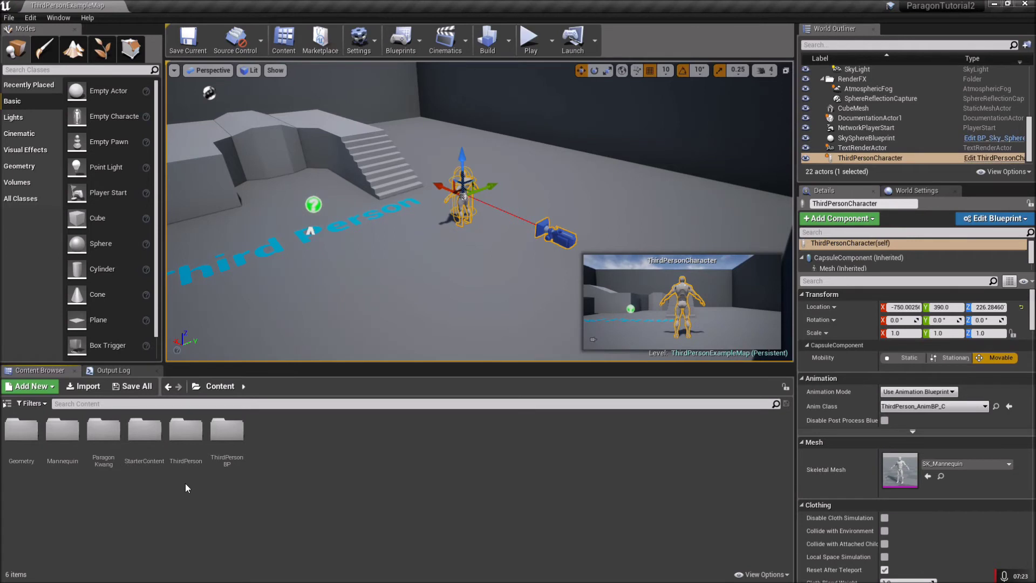
{"action": "double_click", "coordinate": [230, 442]}
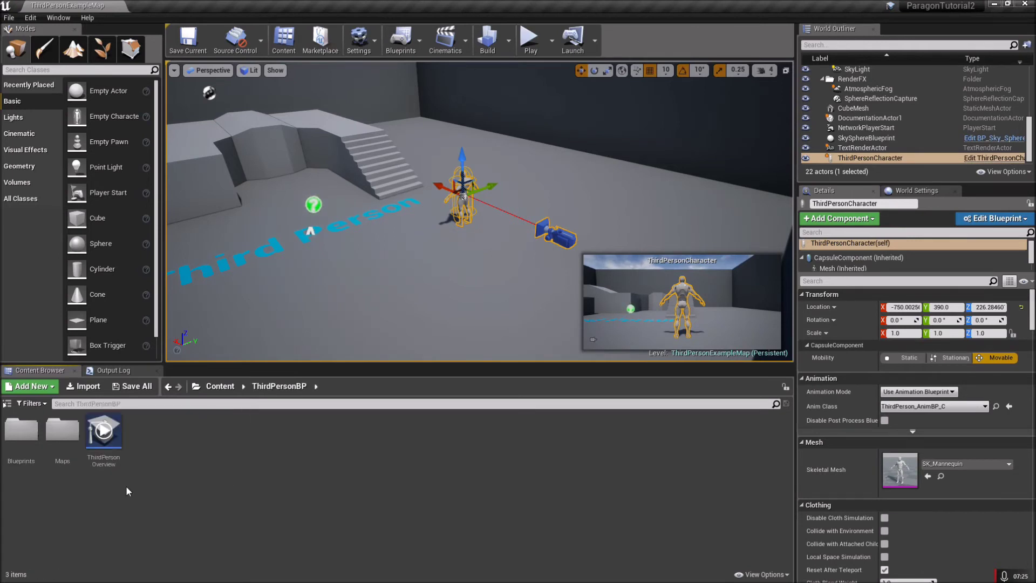
{"action": "double_click", "coordinate": [21, 434]}
{"action": "double_click", "coordinate": [20, 446]}
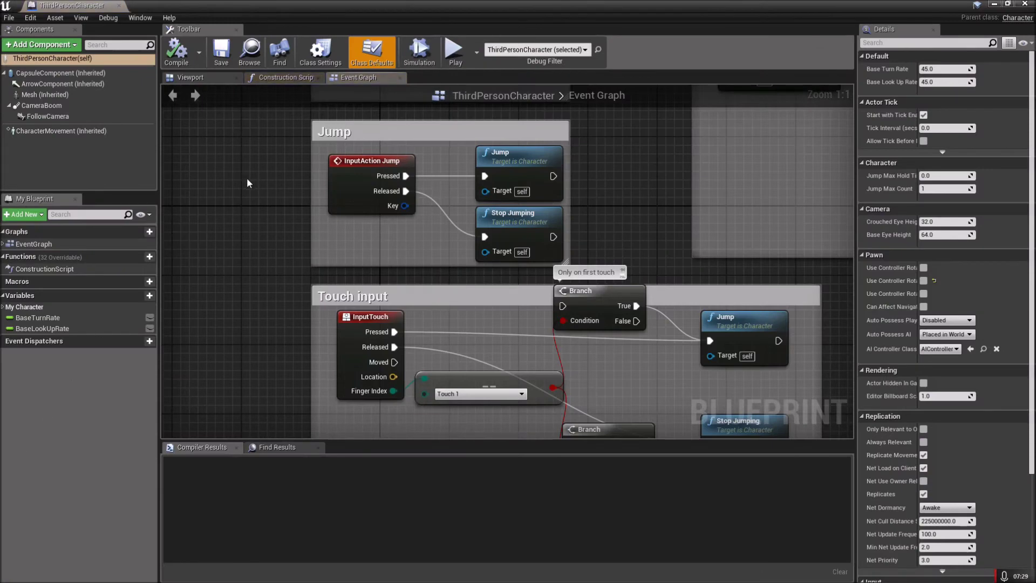
Set the skeletal mesh of the character's inherited Mesh component to Kwang_GDC and compile the blueprint.
{"action": "left_click", "coordinate": [53, 95]}
{"action": "right_click_drag", "start_coordinate": [450, 221], "coordinate": [442, 206]}
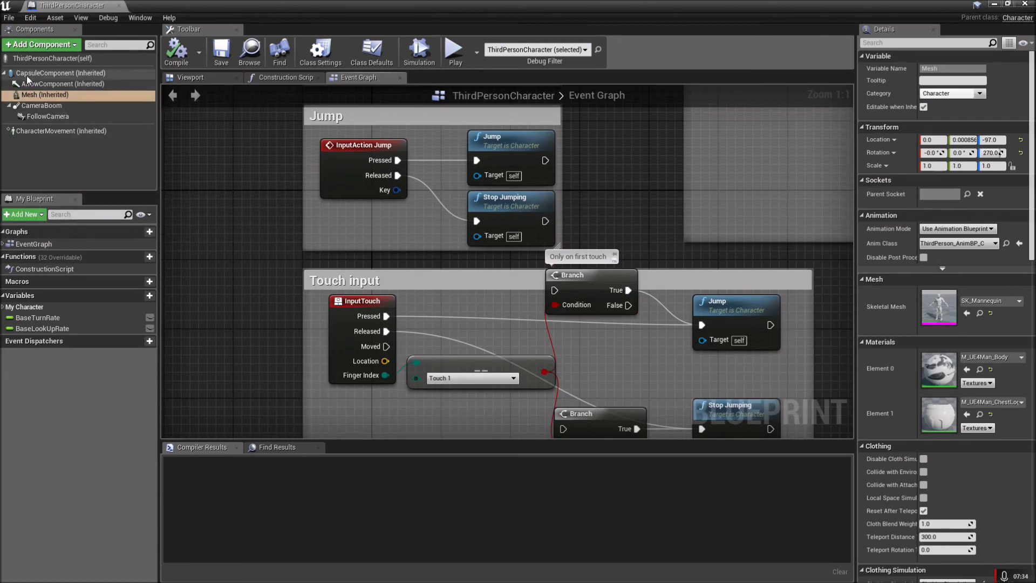
{"action": "left_click", "coordinate": [23, 97]}
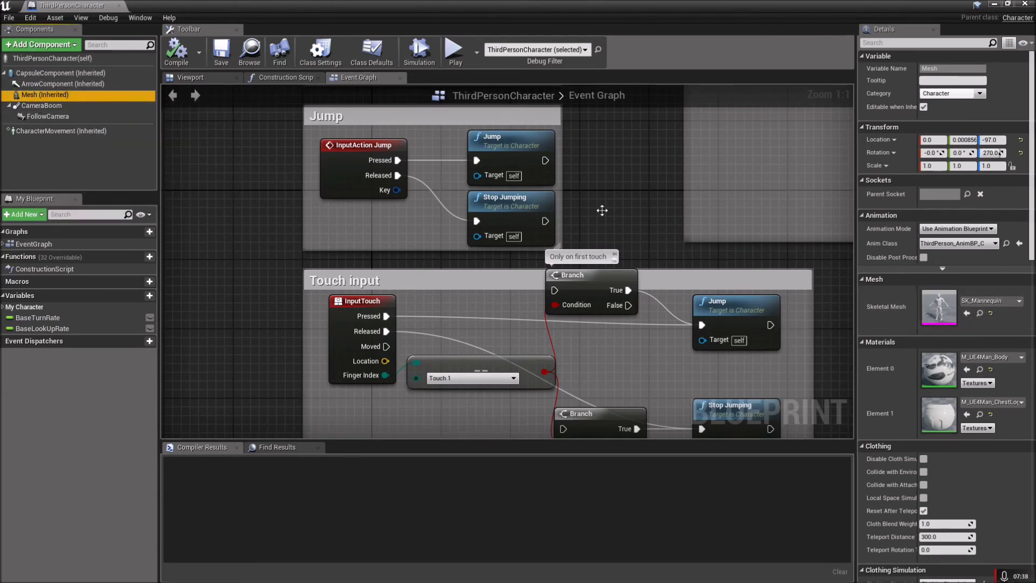
{"action": "left_click", "coordinate": [986, 301]}
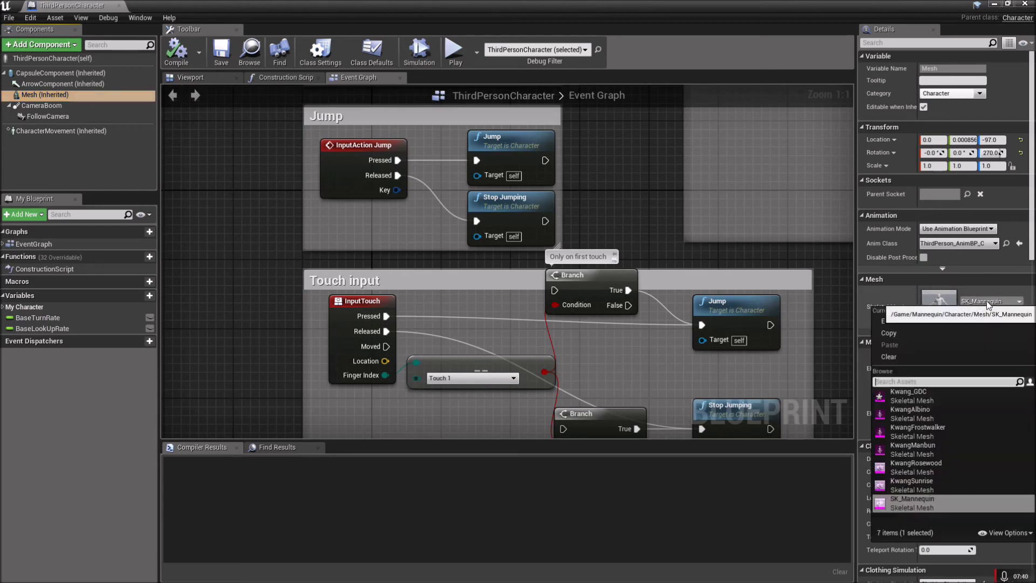
{"action": "left_click", "coordinate": [912, 394]}
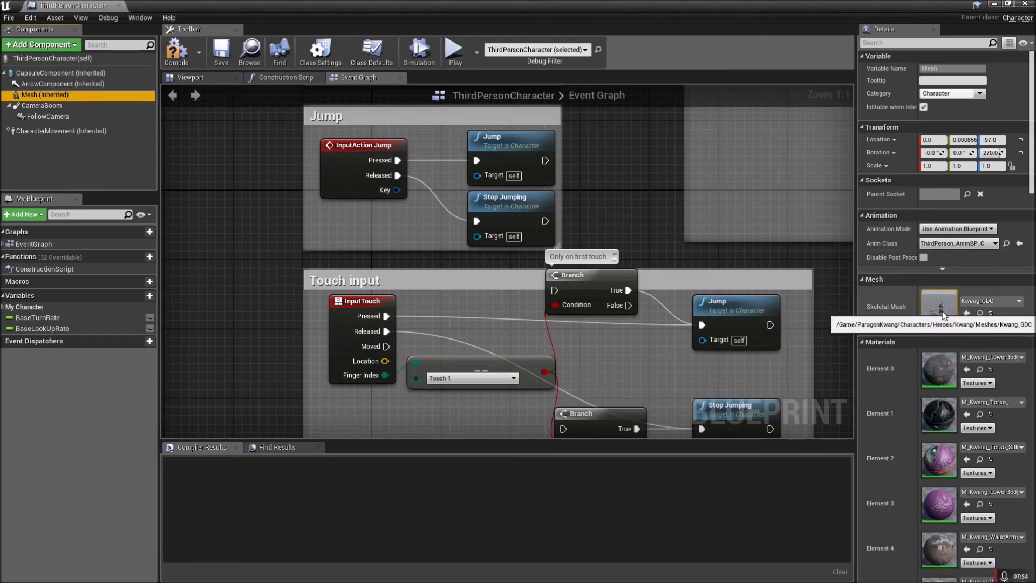
{"action": "left_click", "coordinate": [178, 64]}
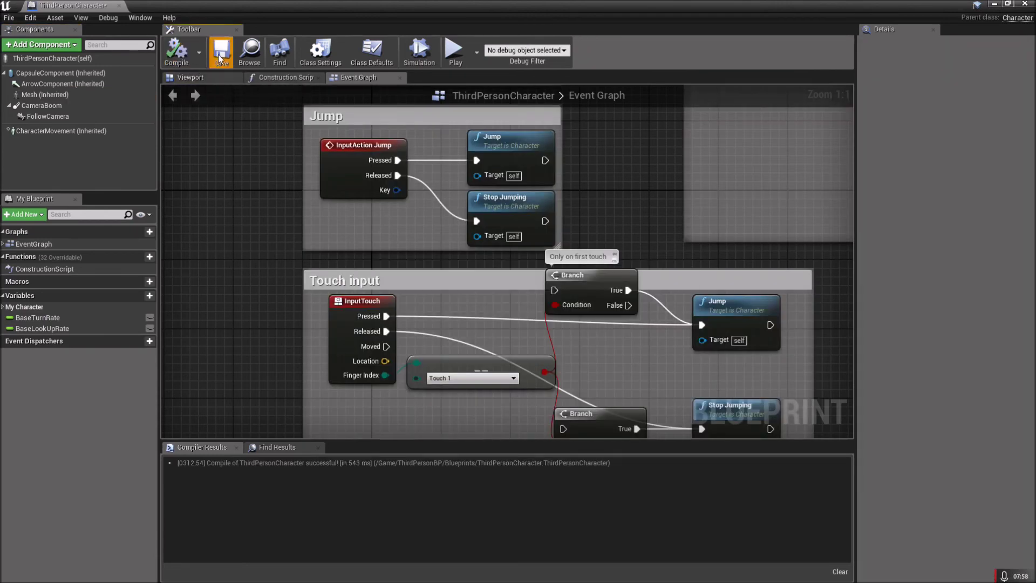
Dock the ThirdPersonCharacter editor beside the level editor, then save the current level and all modified assets.
{"action": "left_click_drag", "start_coordinate": [75, 6], "coordinate": [165, 6]}
{"action": "left_click", "coordinate": [68, 6]}
{"action": "left_click", "coordinate": [188, 41]}
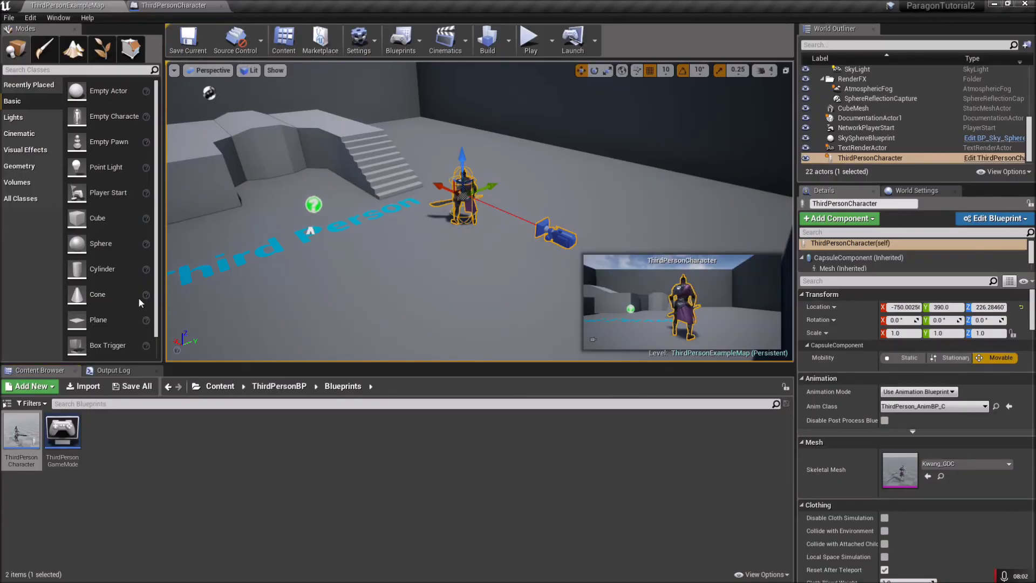
{"action": "left_click", "coordinate": [144, 386]}
{"action": "left_click", "coordinate": [613, 396]}
{"action": "left_click", "coordinate": [277, 449]}
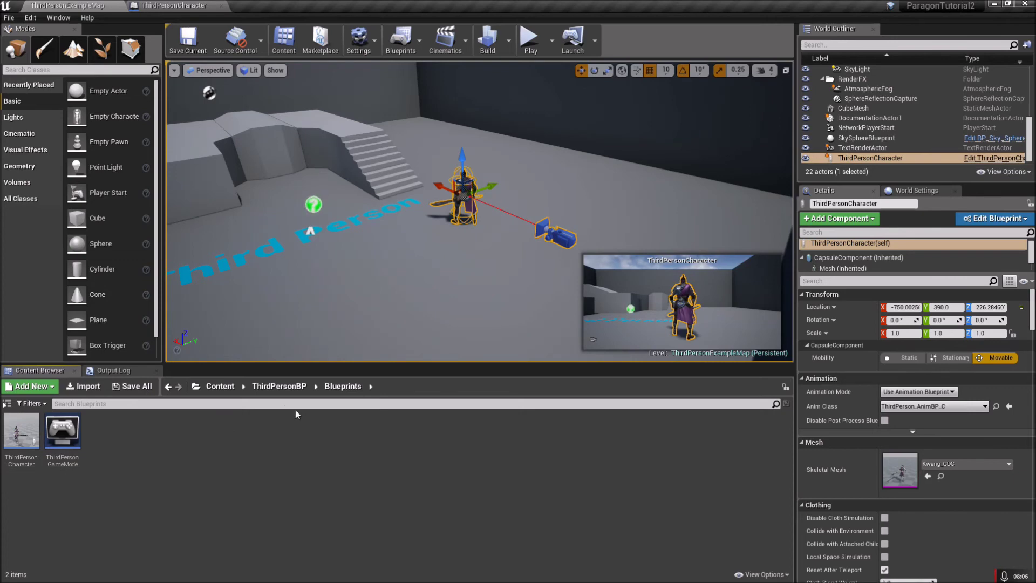
Force delete the Character folder inside Content/Mannequin, including all its assets.
{"action": "left_click", "coordinate": [279, 386]}
{"action": "left_click", "coordinate": [221, 386]}
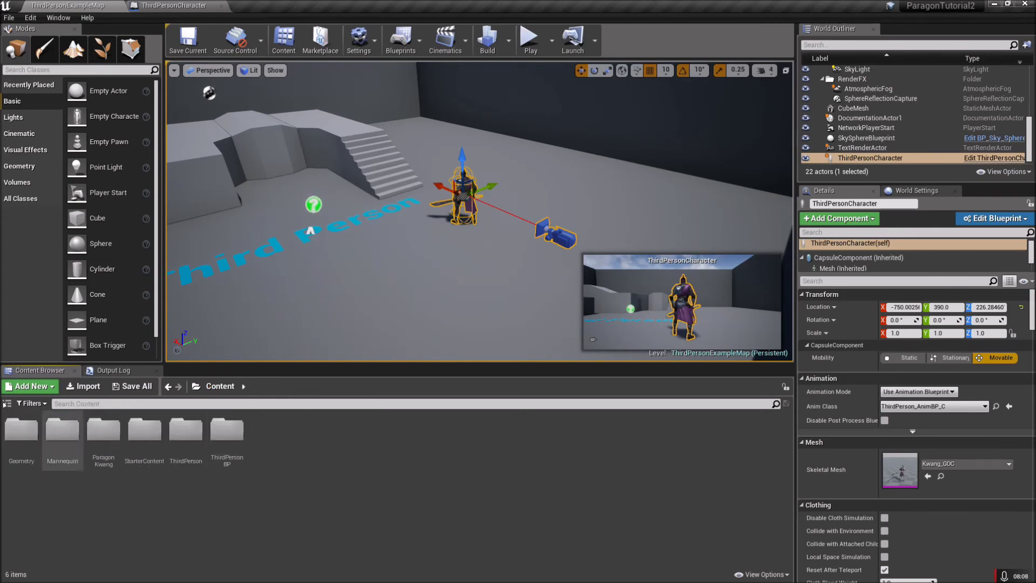
{"action": "double_click", "coordinate": [62, 430]}
{"action": "right_click", "coordinate": [60, 431]}
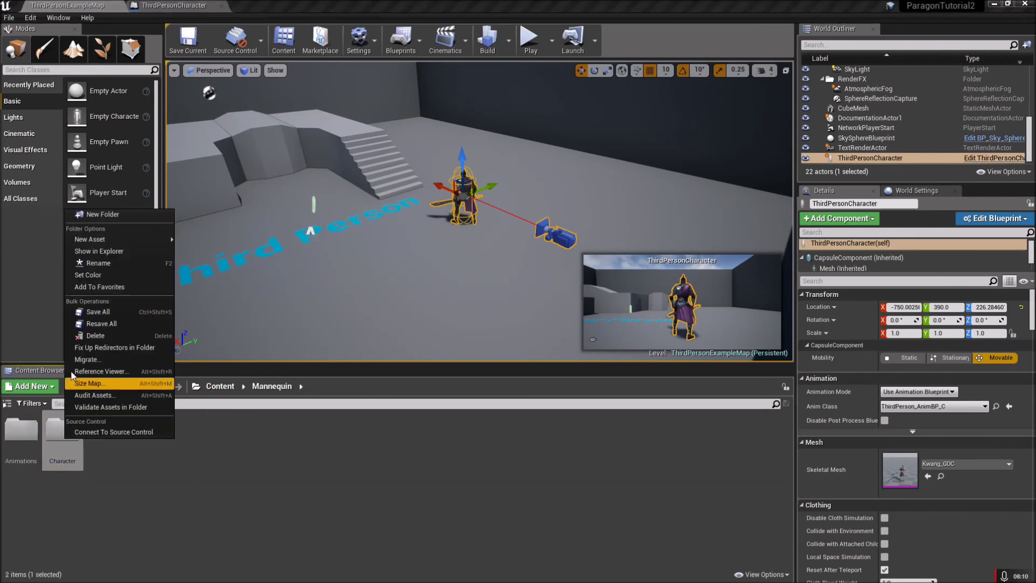
{"action": "left_click", "coordinate": [91, 335]}
{"action": "left_click", "coordinate": [140, 359]}
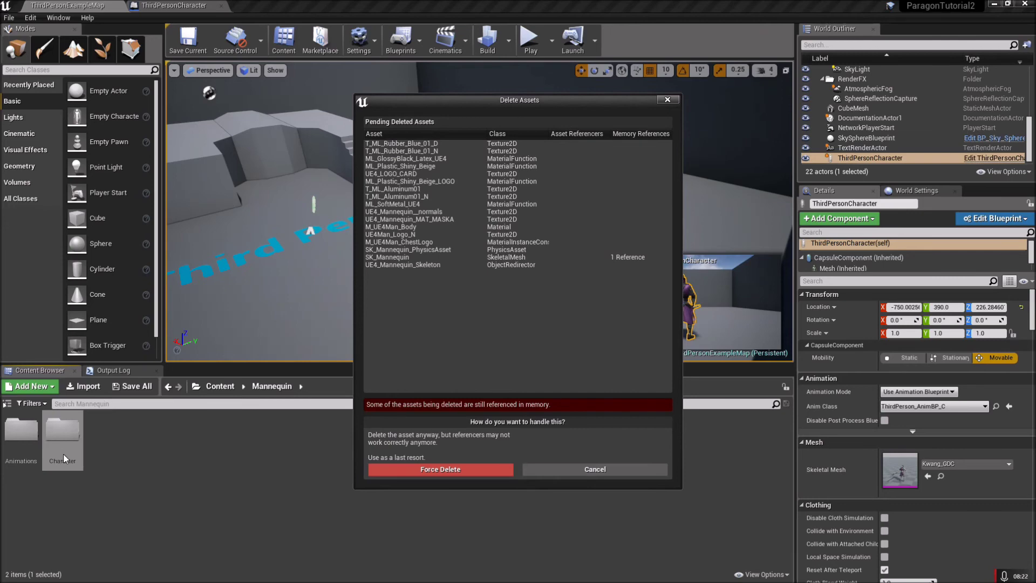
{"action": "left_click", "coordinate": [402, 469]}
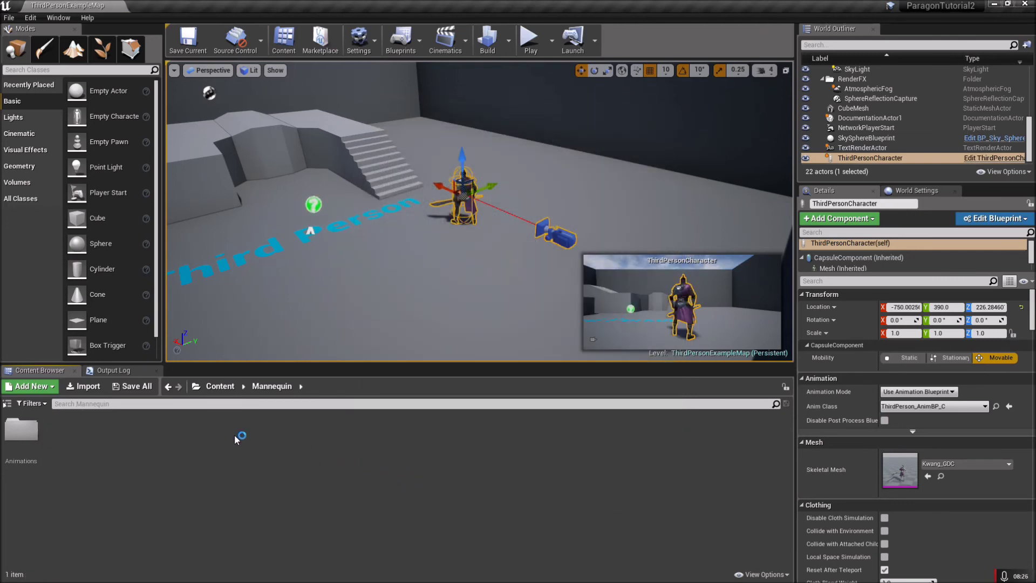
Fix up the redirectors in the whole Content folder and save all assets.
{"action": "left_click", "coordinate": [8, 405]}
{"action": "right_click", "coordinate": [29, 419]}
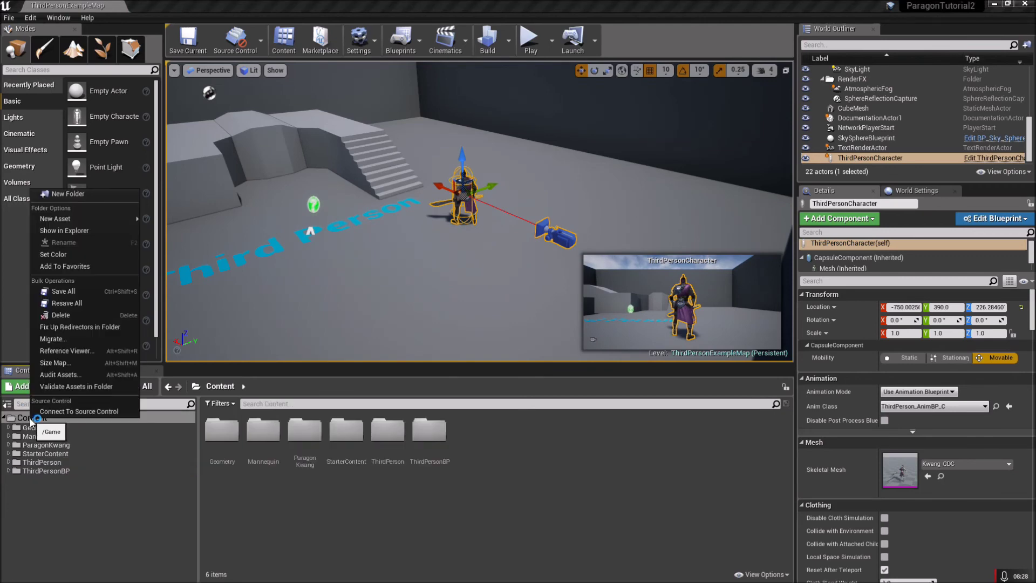
{"action": "left_click", "coordinate": [104, 328]}
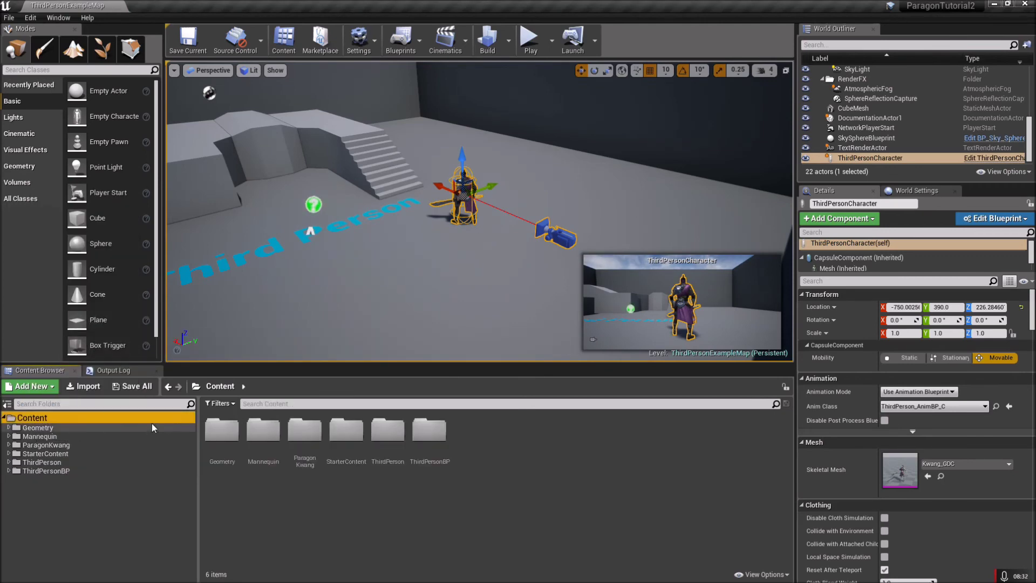
{"action": "left_click", "coordinate": [139, 391]}
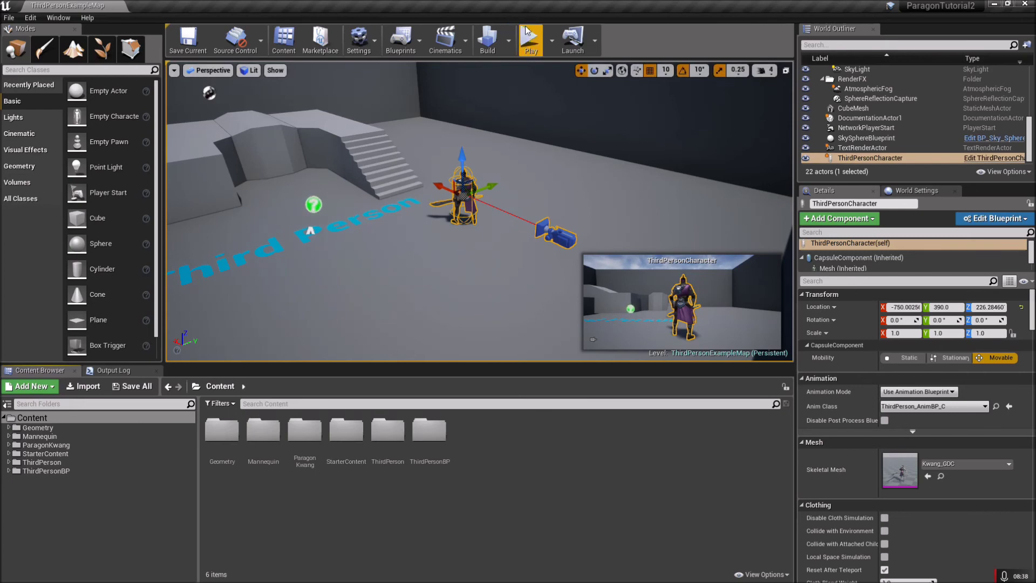
Play the level and run and jump Kwang around the map and stairs to check the retargeted animations.
{"action": "key", "text": "a"}
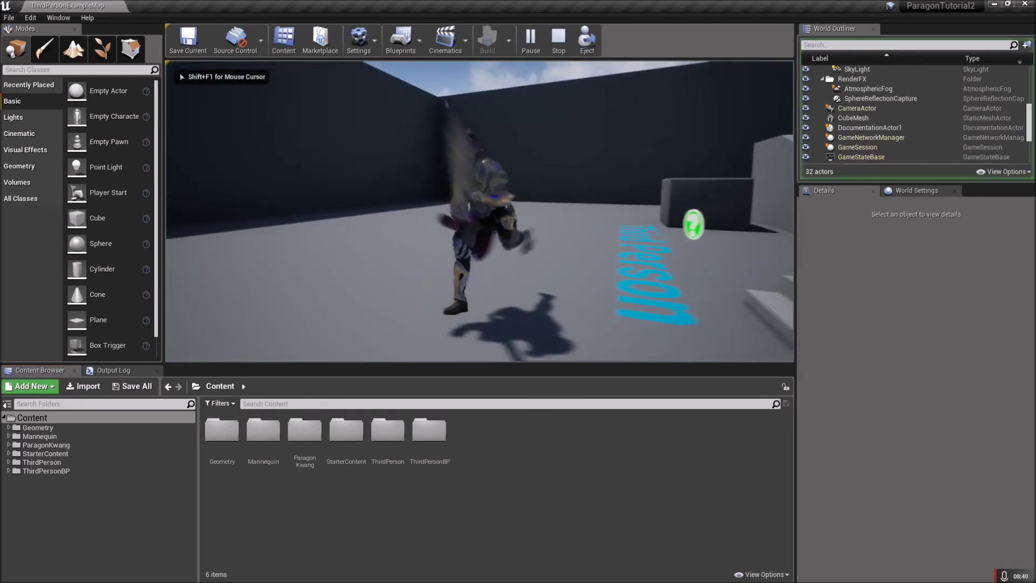
{"action": "key", "text": "w"}
{"action": "key", "text": "space"}
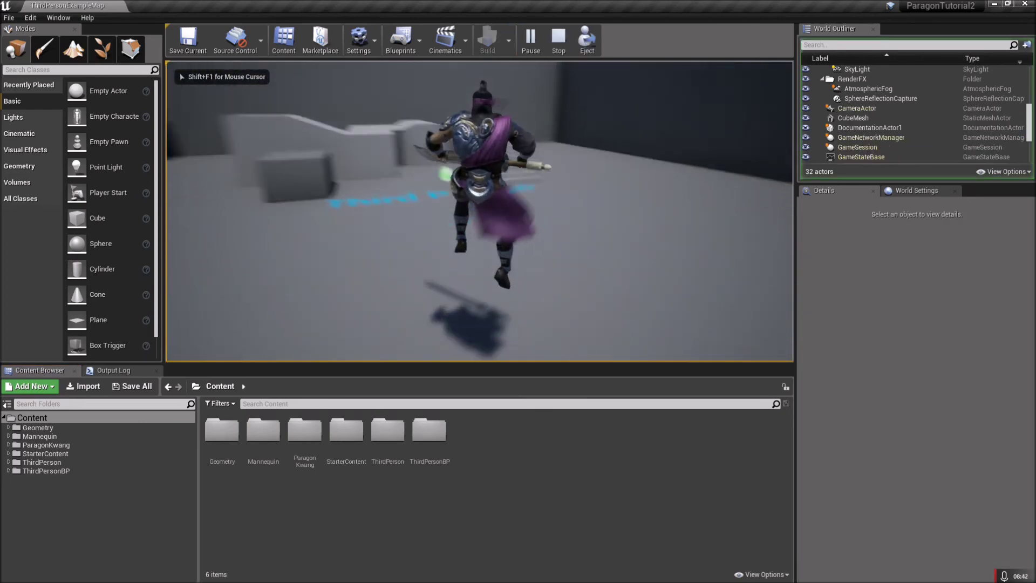
{"action": "key", "text": "w"}
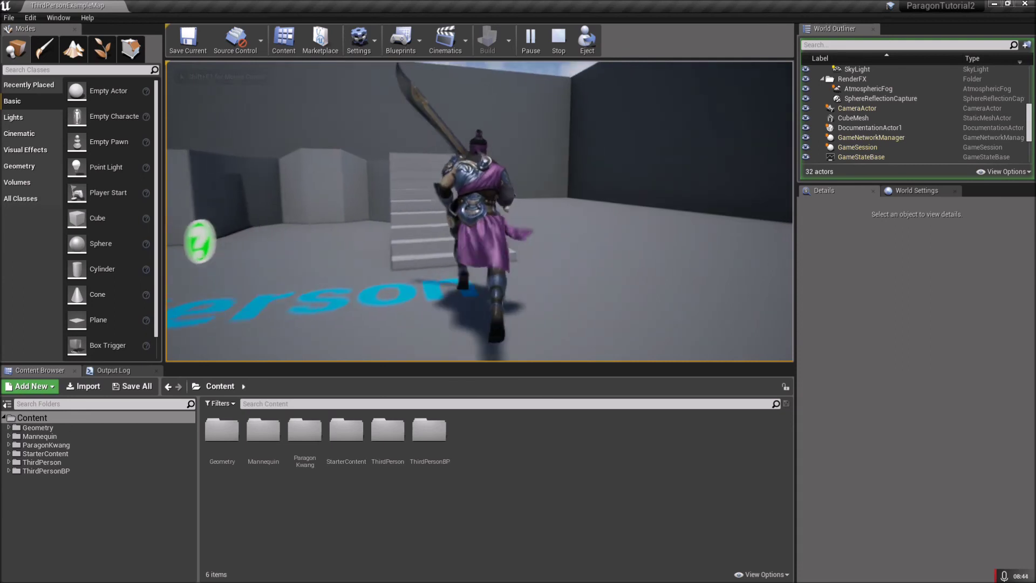
{"action": "key", "text": "w"}
{"action": "key", "text": "space"}
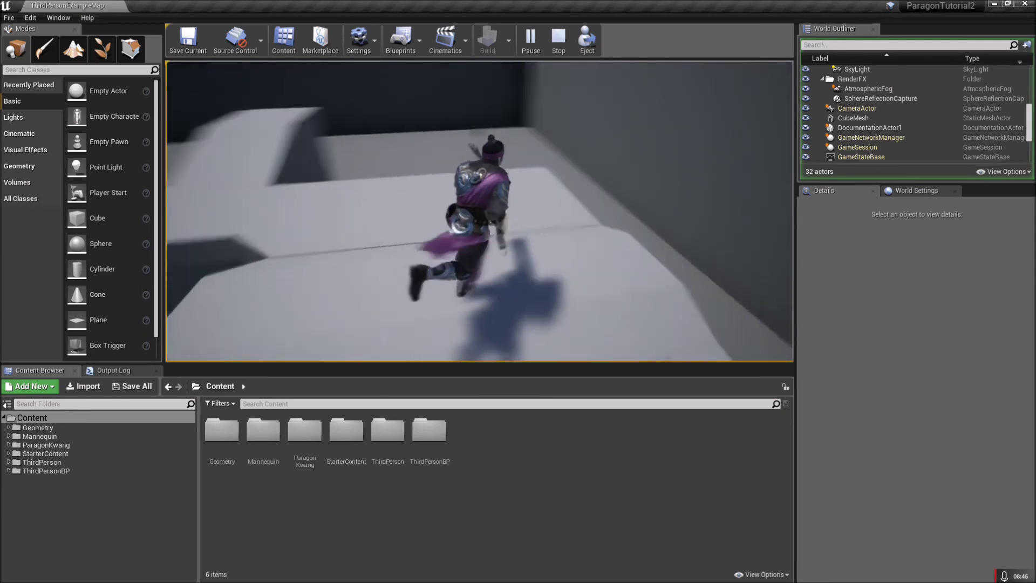
{"action": "key", "text": "w"}
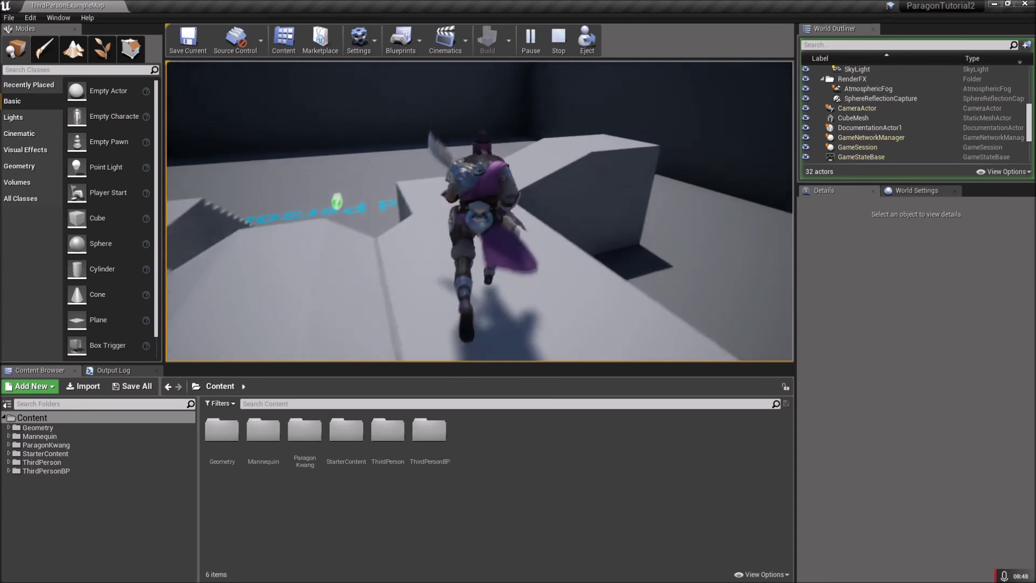
{"action": "key", "text": "w"}
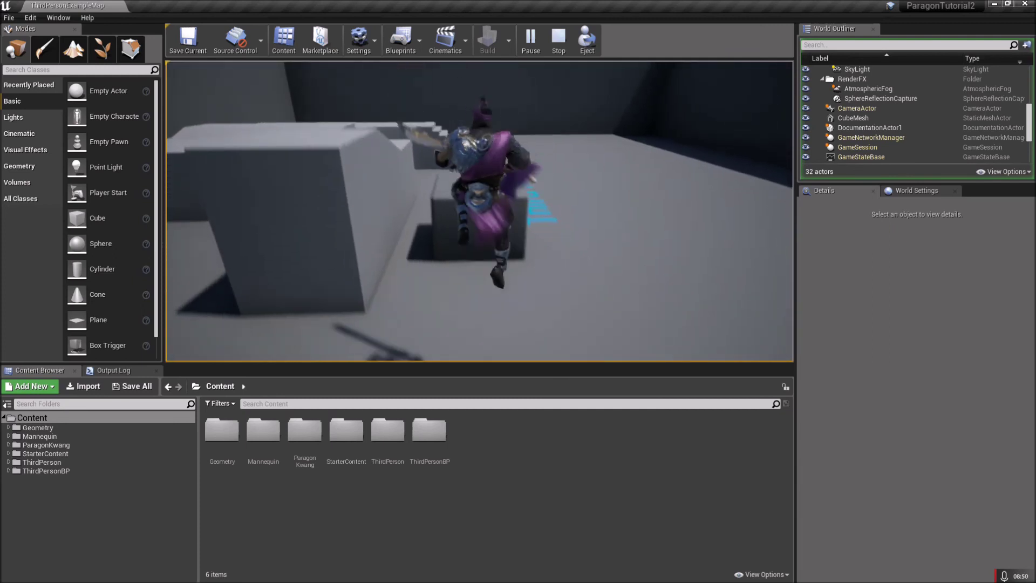
{"action": "key", "text": "w"}
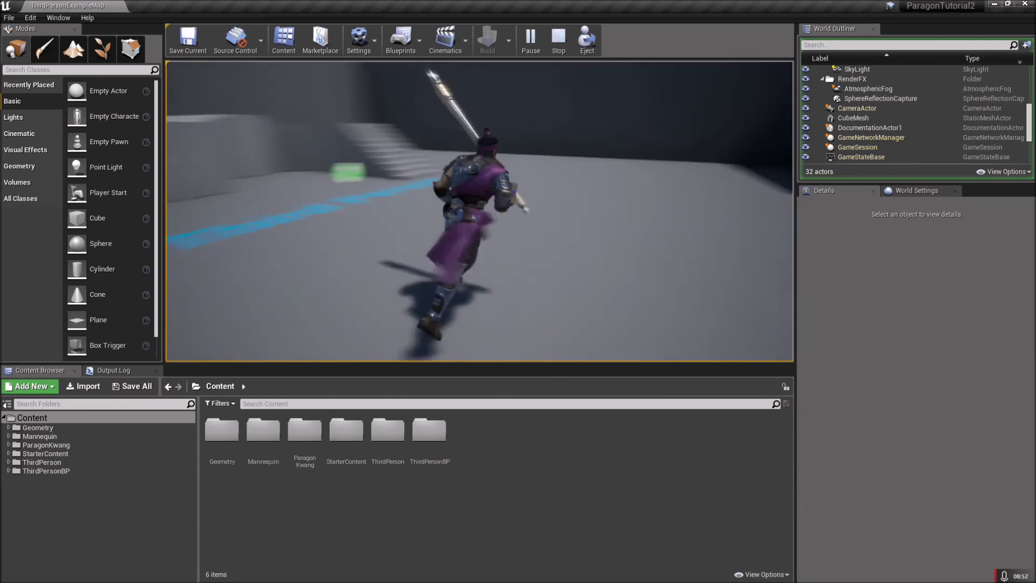
{"action": "key", "text": "w"}
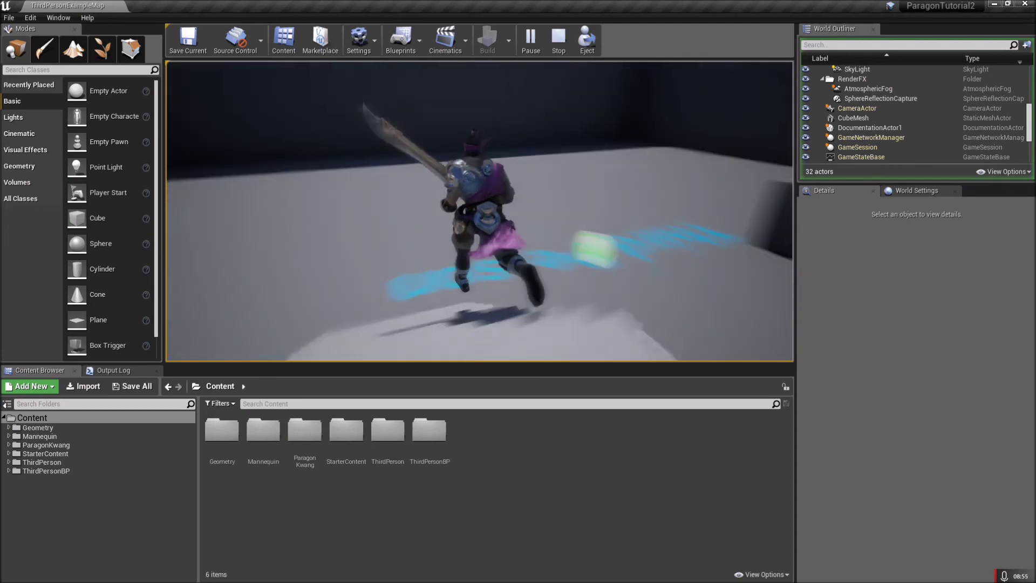
{"action": "key", "text": "w"}
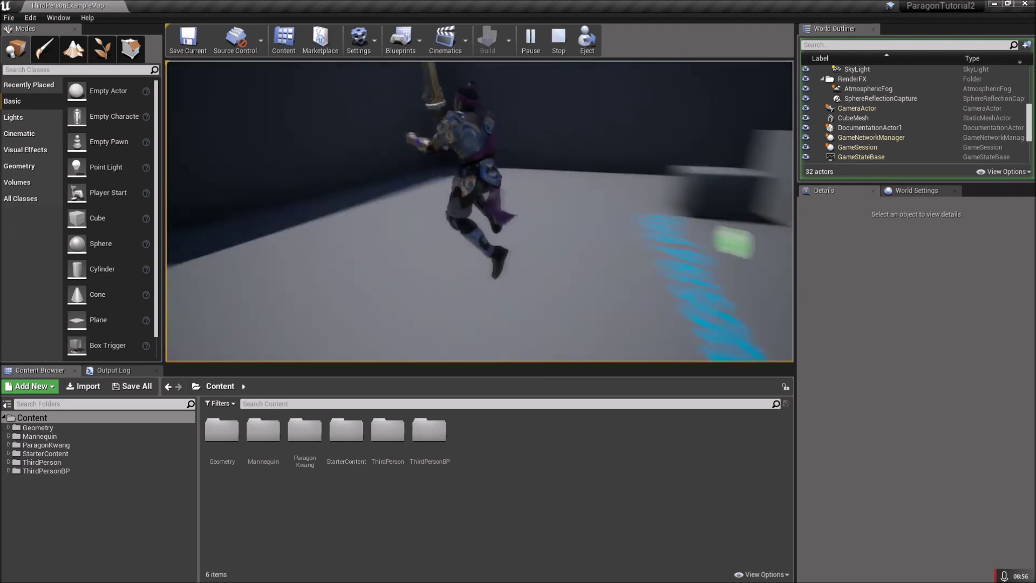
{"action": "key", "text": "w"}
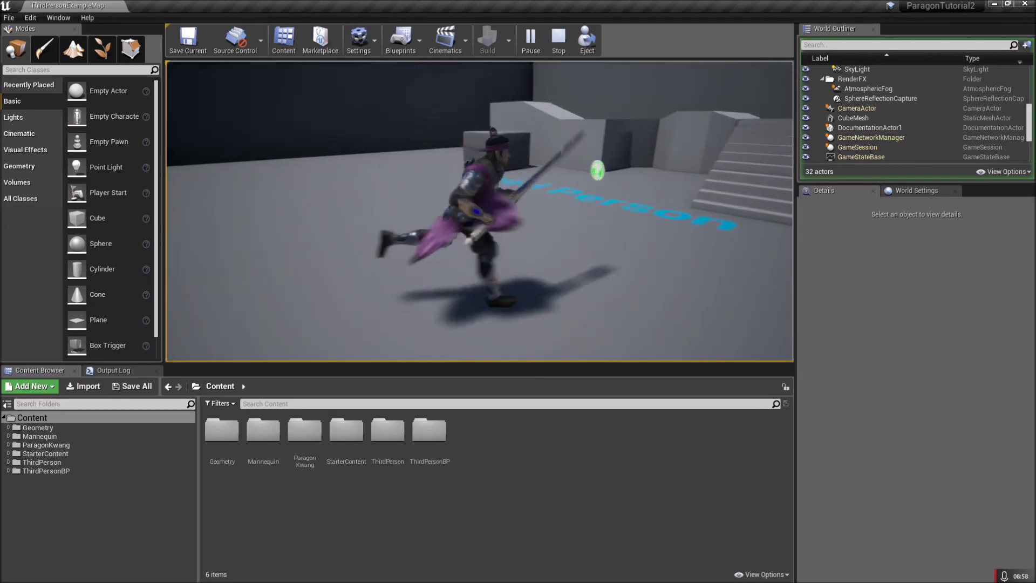
{"action": "key", "text": "w"}
{"action": "key", "text": "w"}
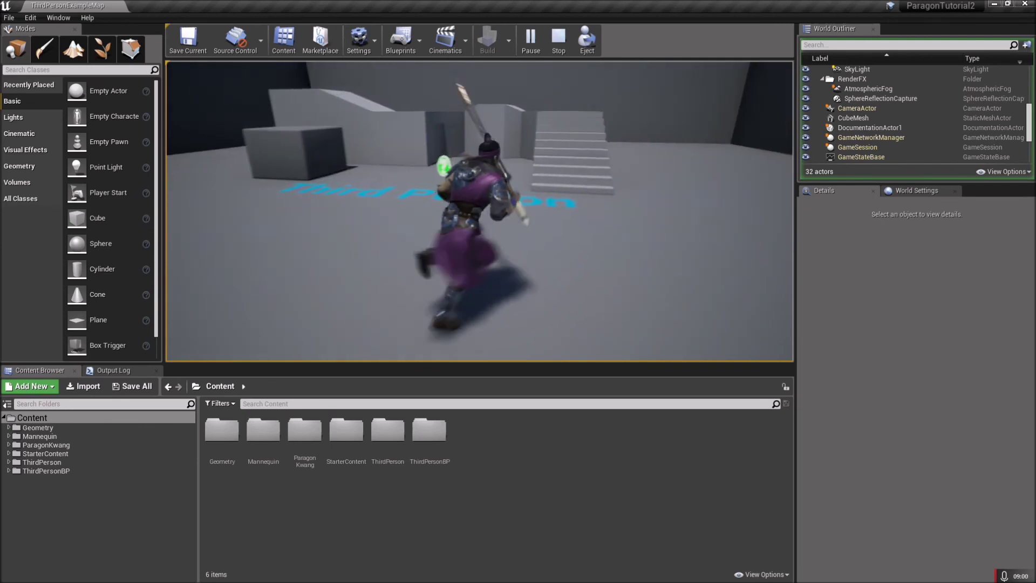
{"action": "key", "text": "w"}
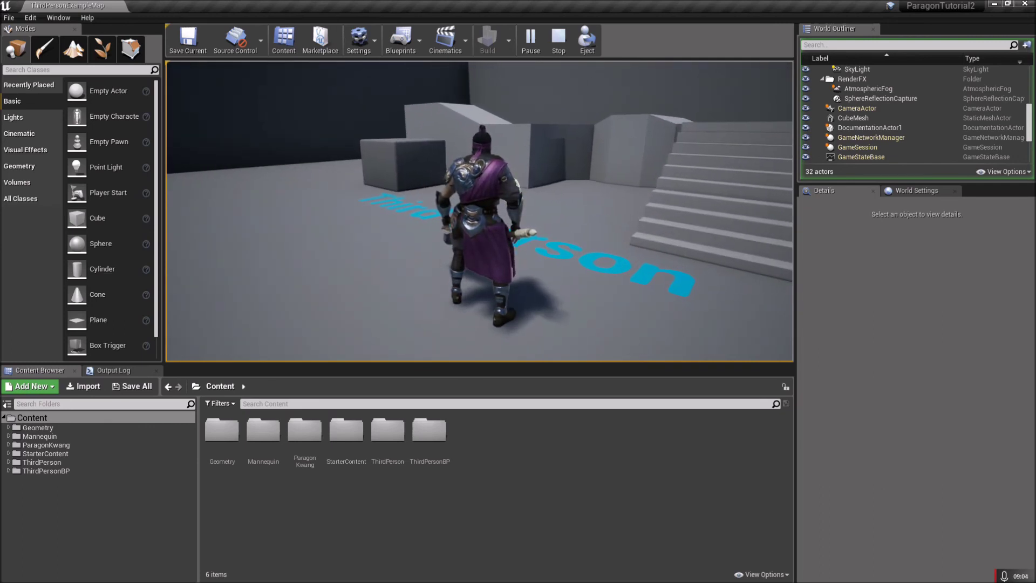
{"action": "key", "text": "a"}
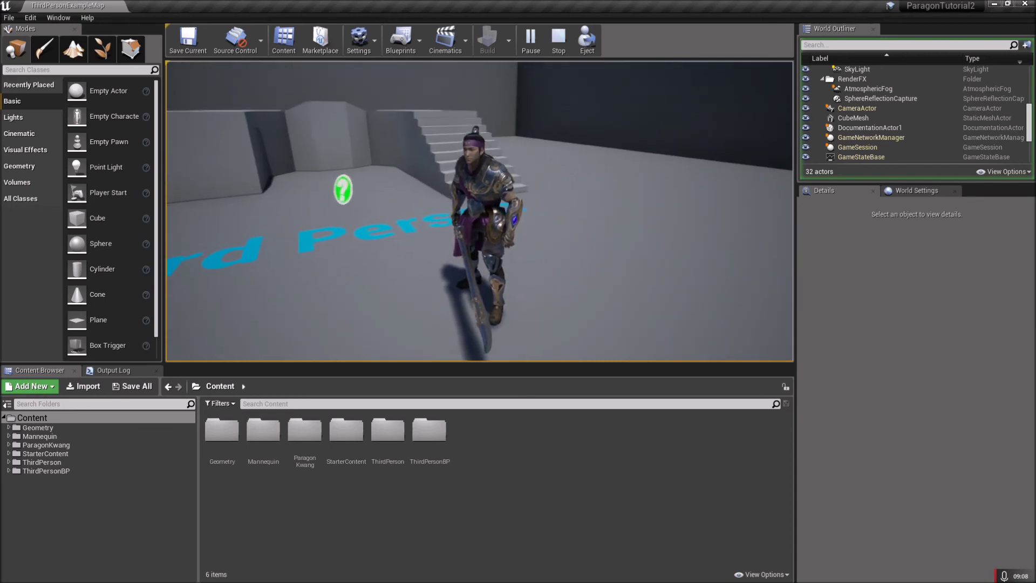
{"action": "key", "text": "a"}
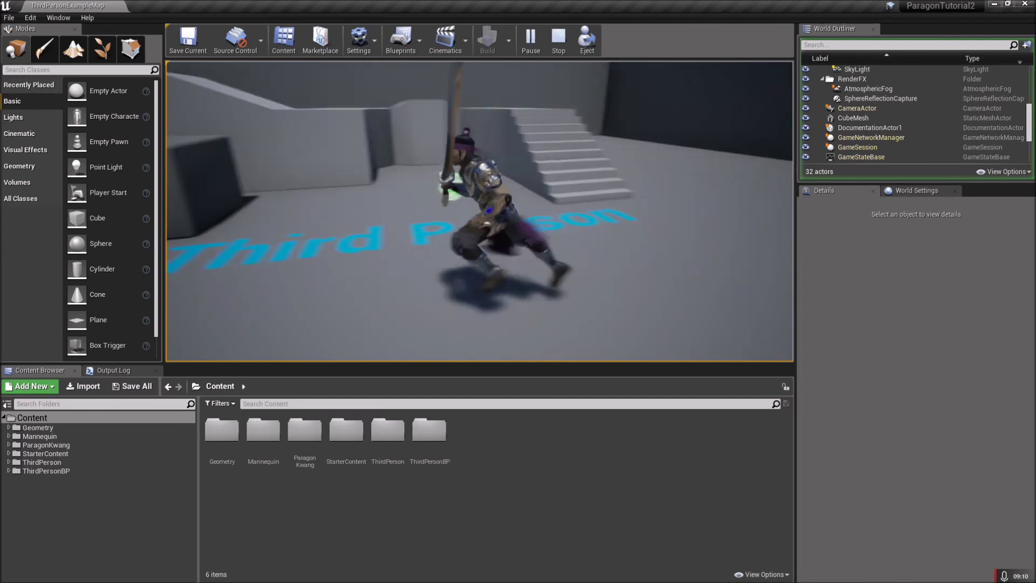
{"action": "key", "text": "d"}
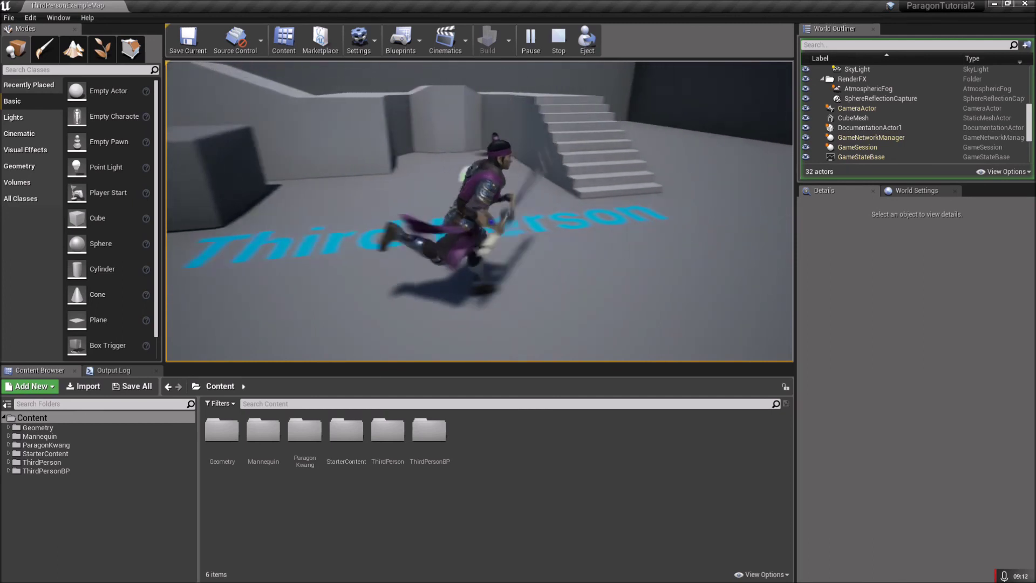